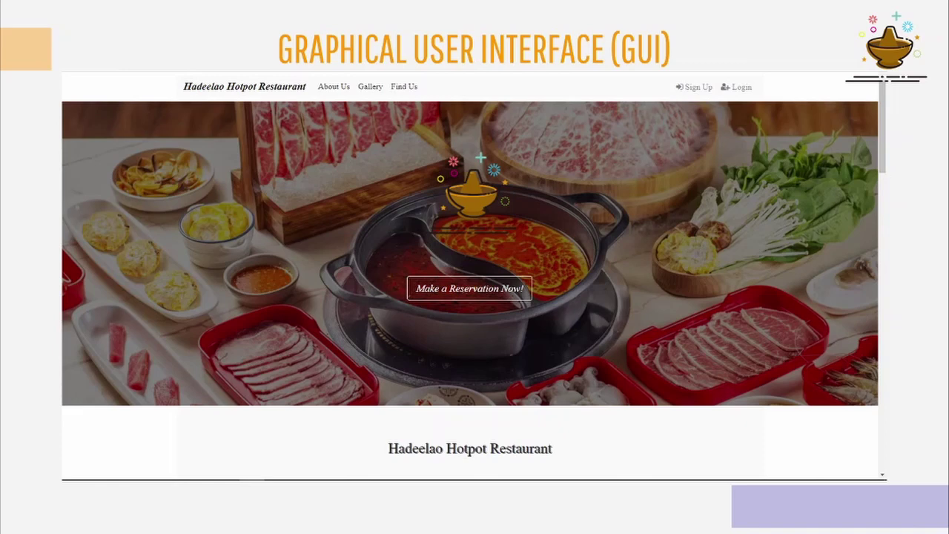
- Advance the slideshow one slide, to the Implementation slide with the Hadeelao hotpot banner
key(Right)
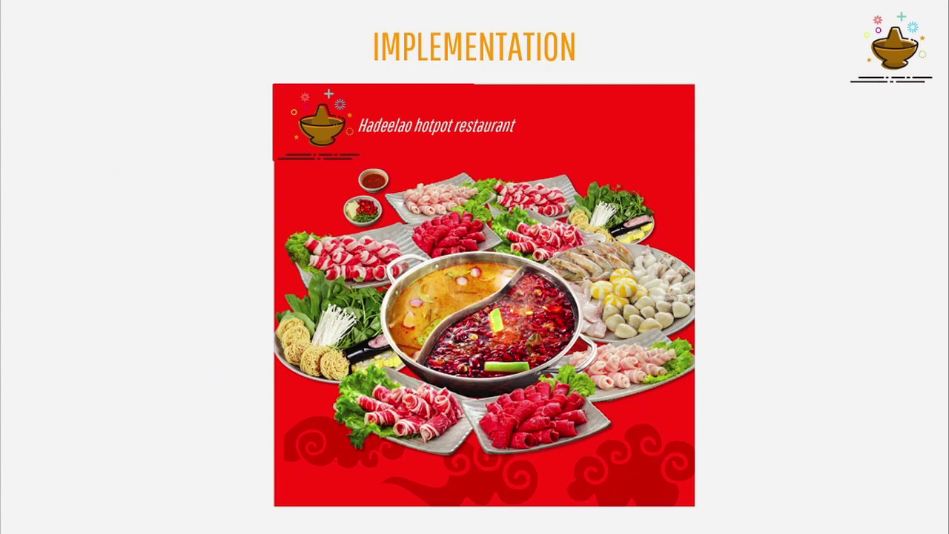
- Exit the slideshow, minimize PowerPoint and open the program > xampp folder
key(Escape)
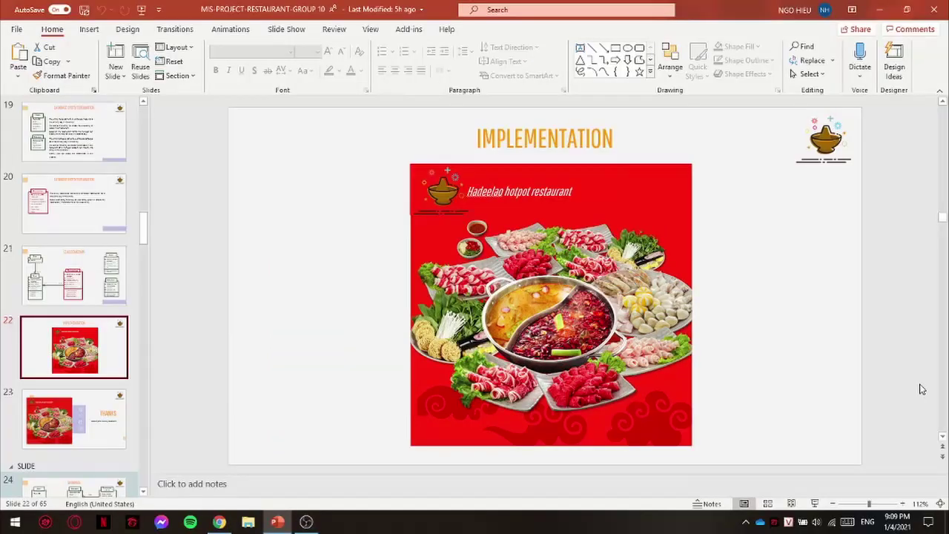
click(279, 522)
mouse_move(305, 523)
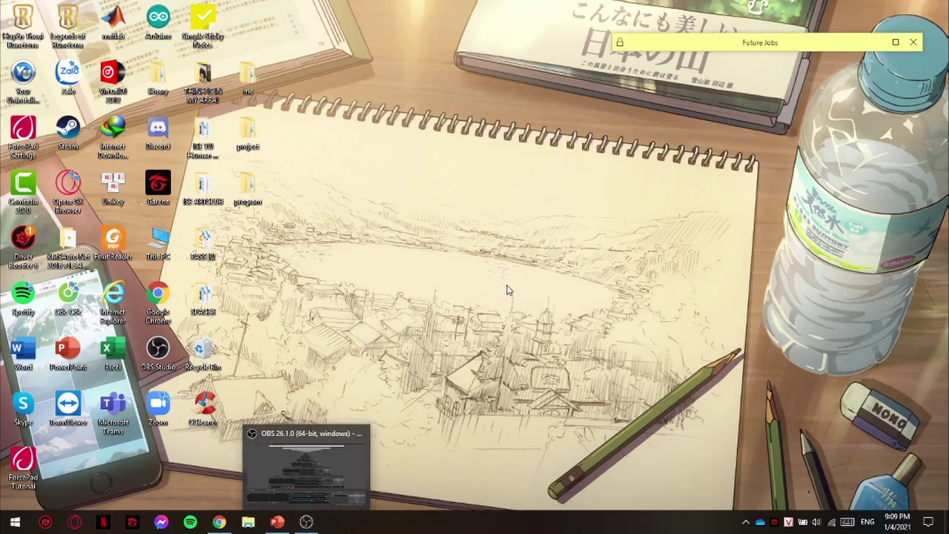
double_click(250, 186)
double_click(370, 185)
scroll(396, 232, down, 12)
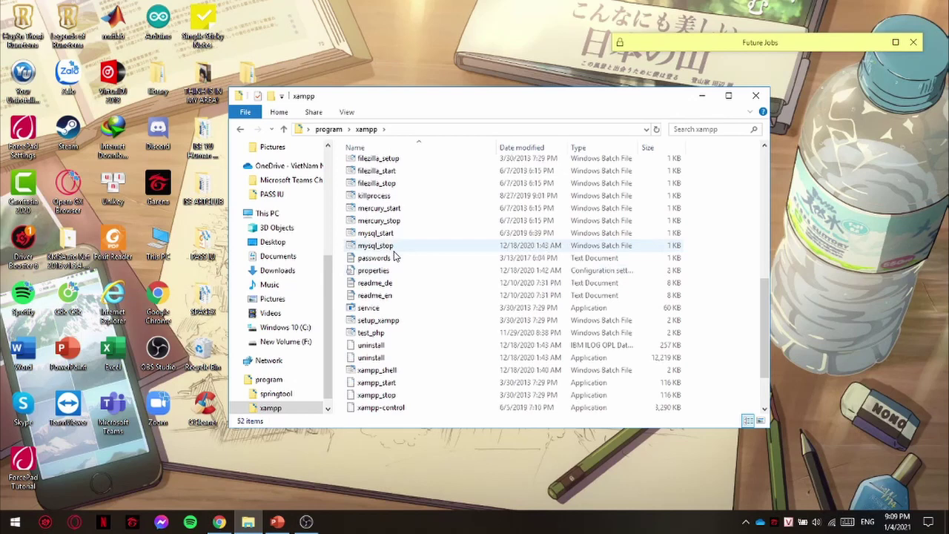
- Launch xampp-control, start the Apache server, then close the control panel
click(385, 383)
double_click(385, 382)
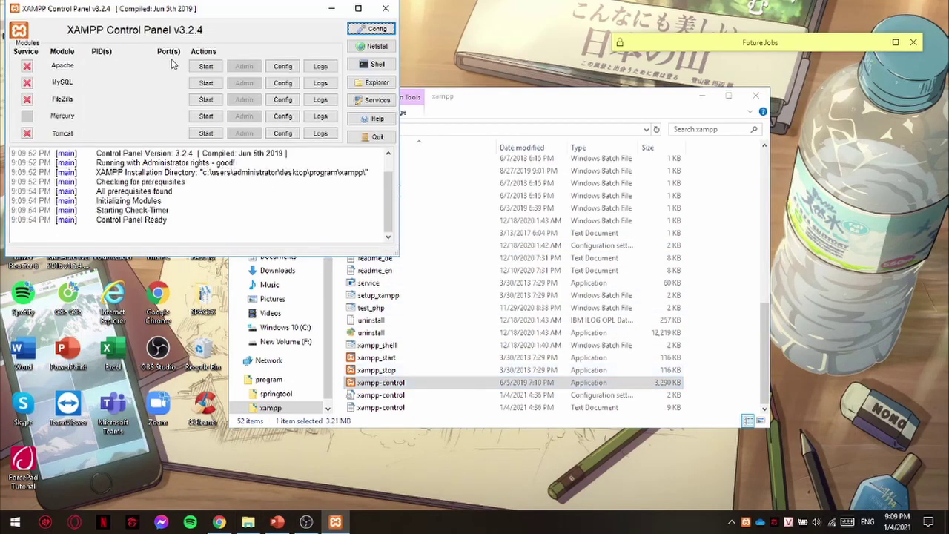
click(205, 66)
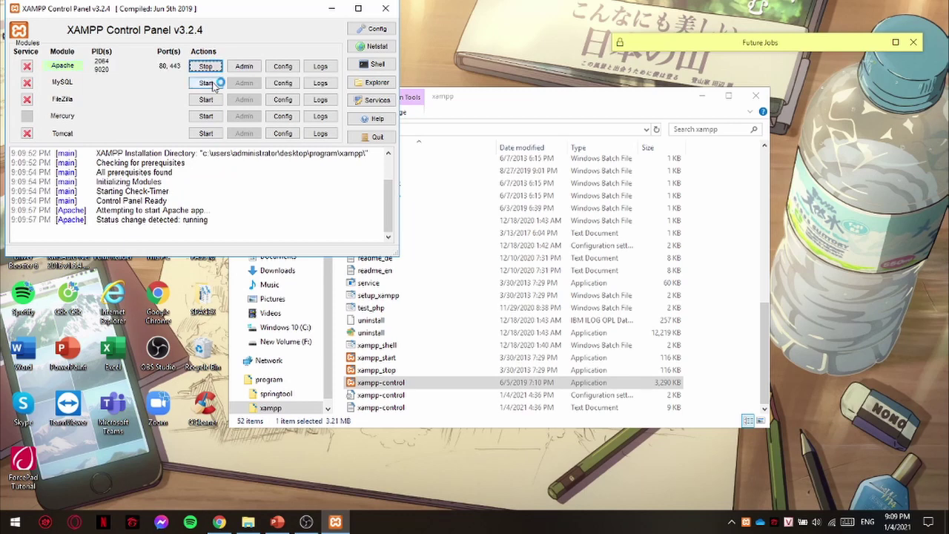
click(386, 8)
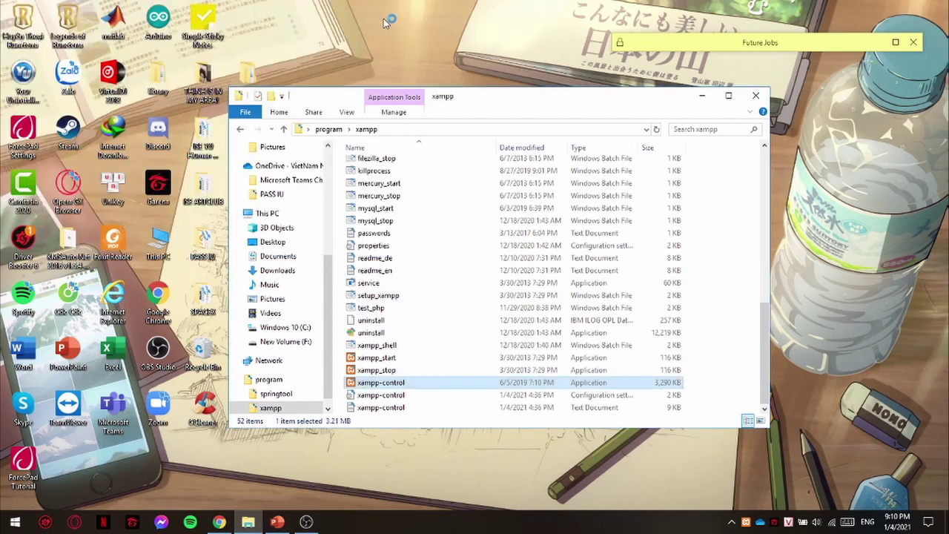
- Close the script document tab and load localhost/phpmyadmin in a new browser tab
click(228, 527)
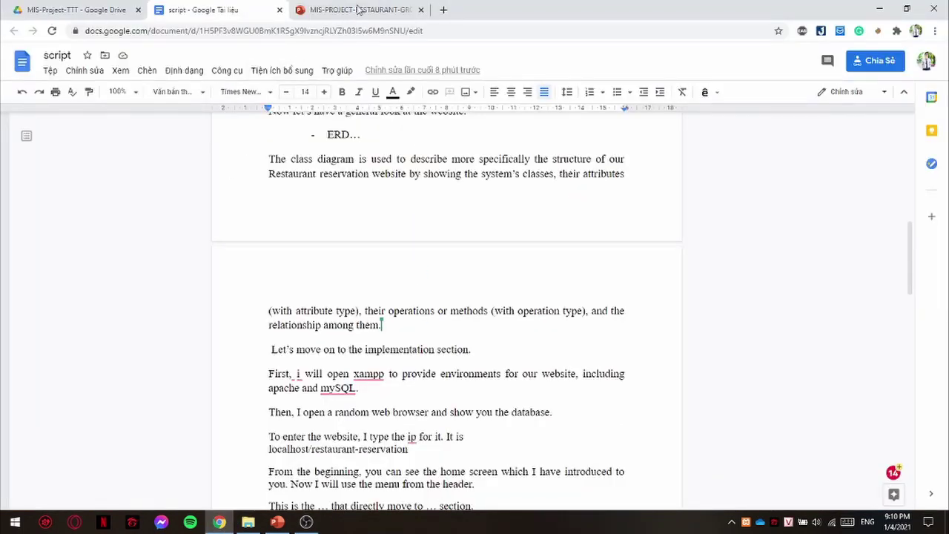
click(111, 9)
click(280, 10)
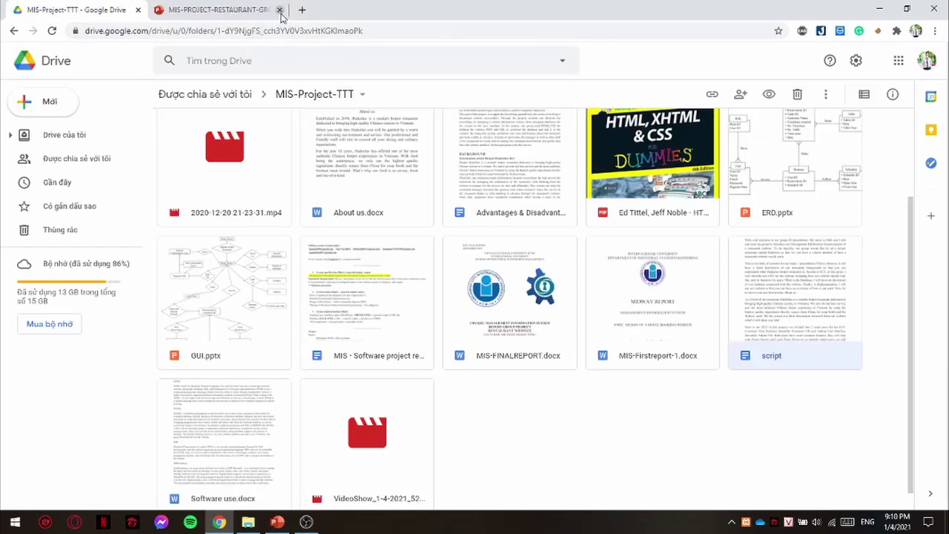
click(301, 10)
text(loca)
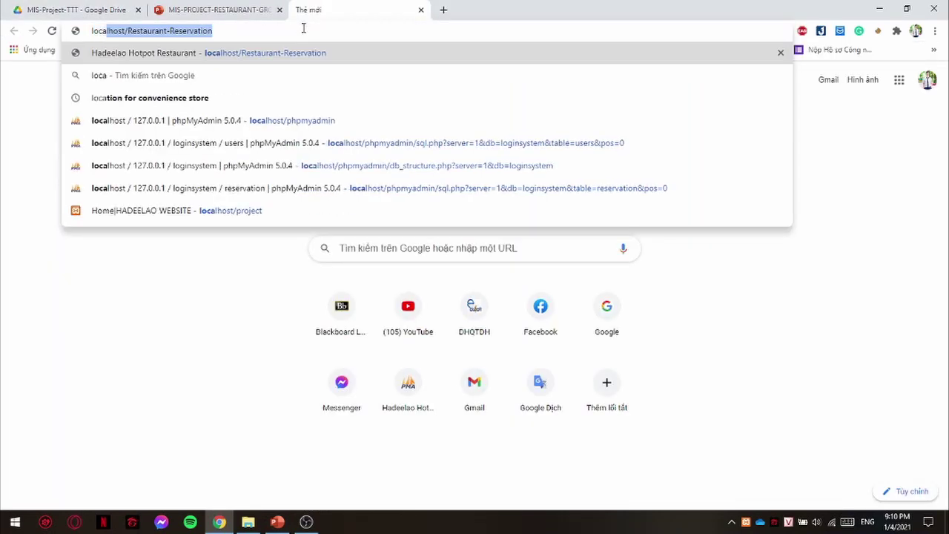
key(Down)
key(Down)
key(Down)
key(Return)
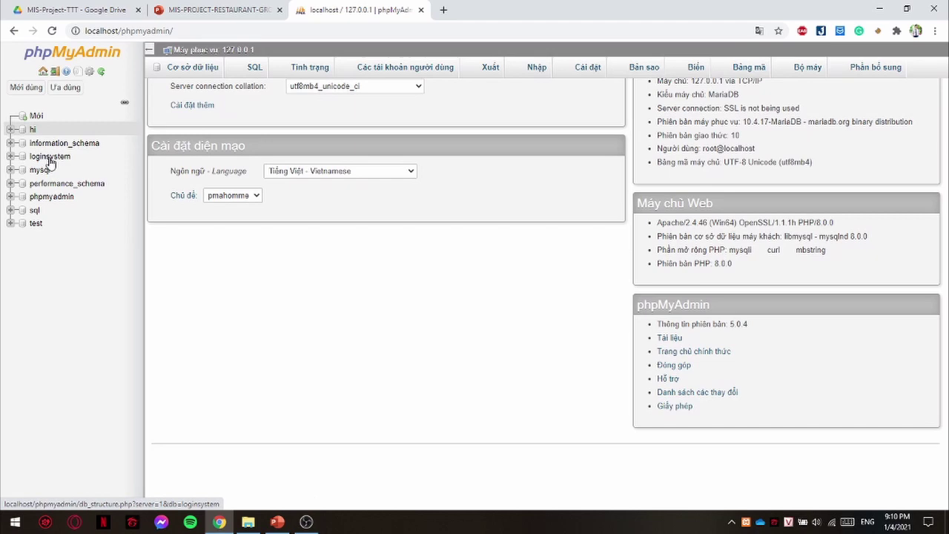
- Open the loginsystem database's Designer diagram and move the reservation table box aside
click(49, 156)
click(827, 73)
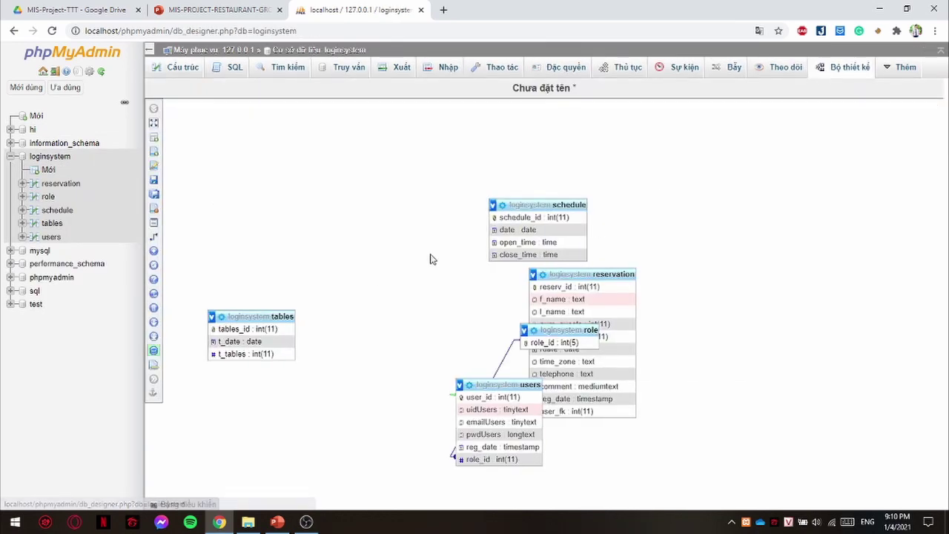
drag(550, 272, 363, 257)
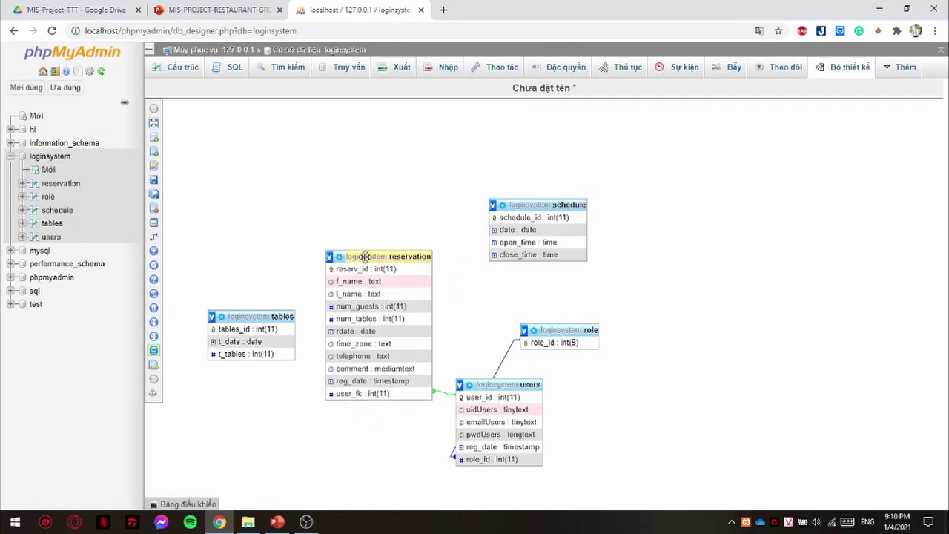
- Browse the reservation, role, schedule, tables and users tables in turn
click(61, 187)
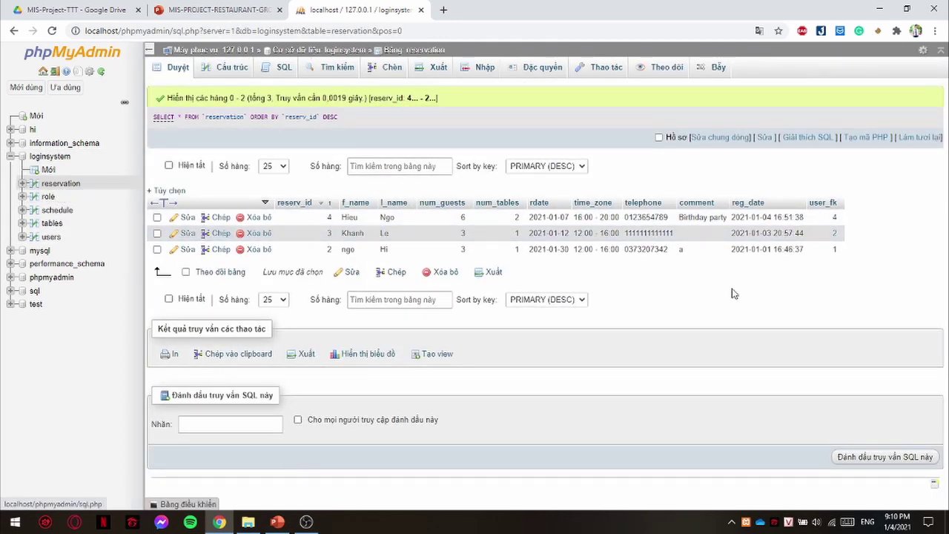
click(49, 198)
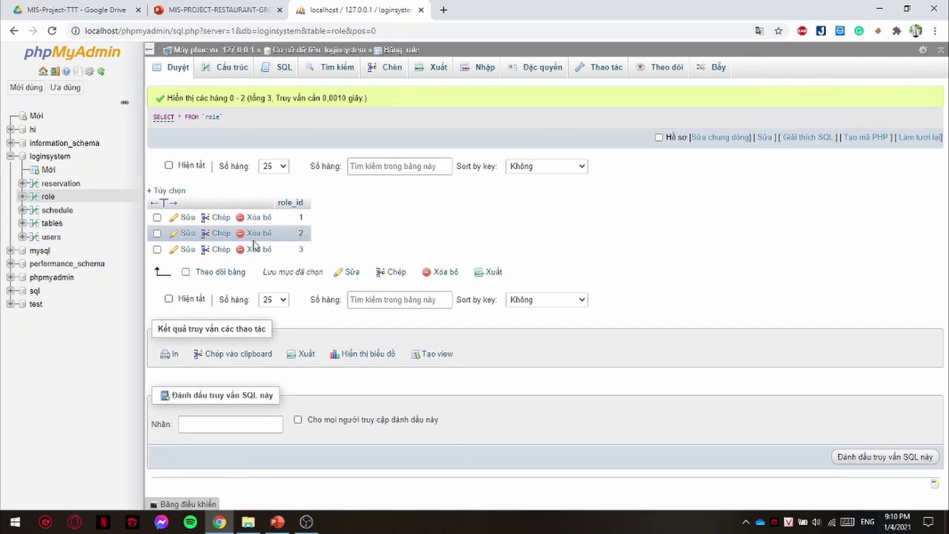
click(65, 213)
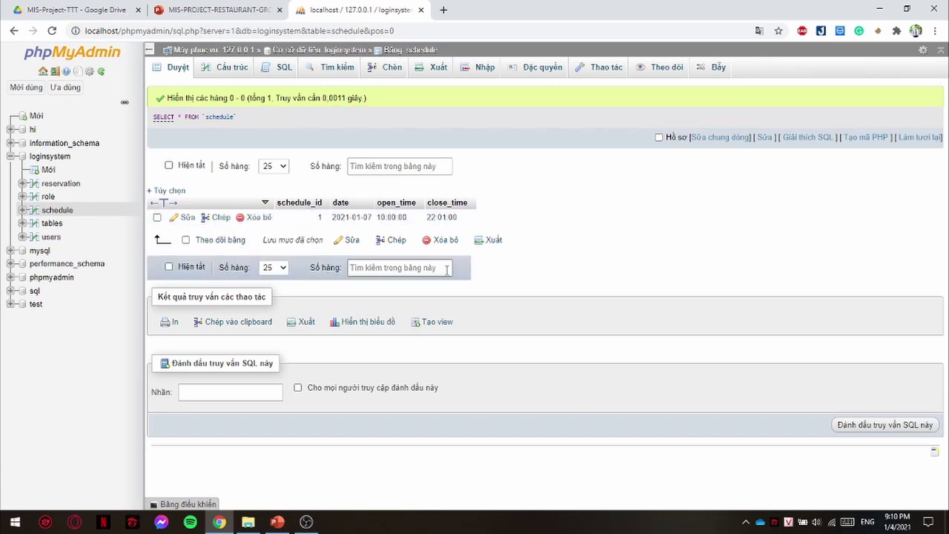
click(53, 223)
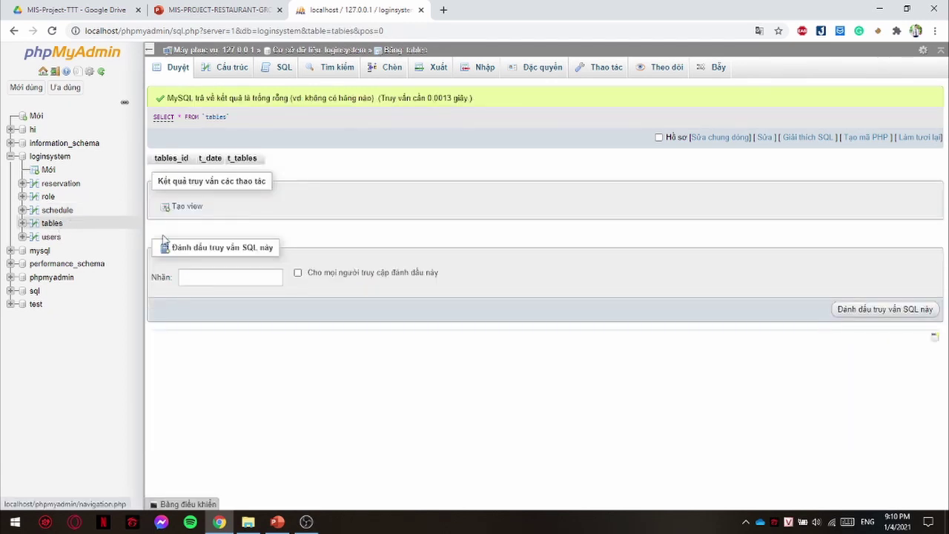
click(51, 237)
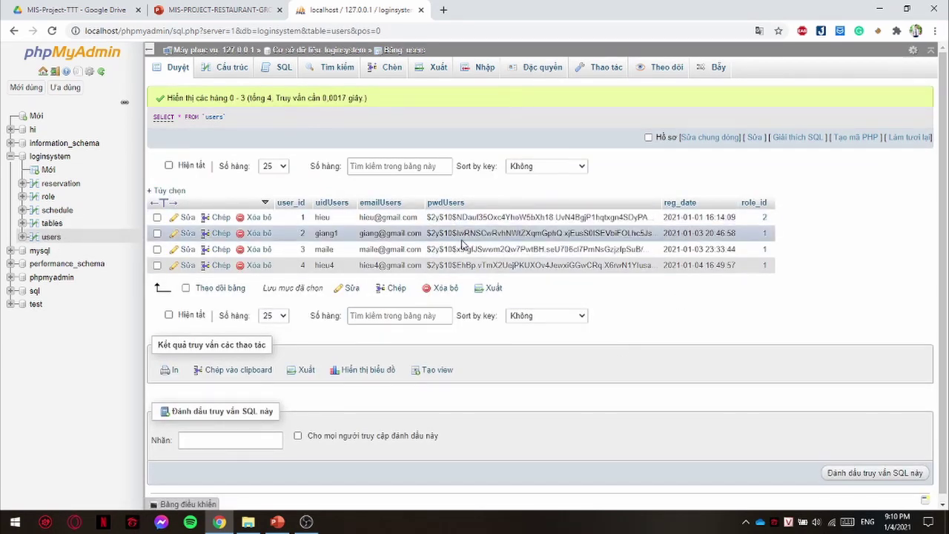
- Load localhost/Restaurant-Reservation in a new tab and reload the home page
click(444, 14)
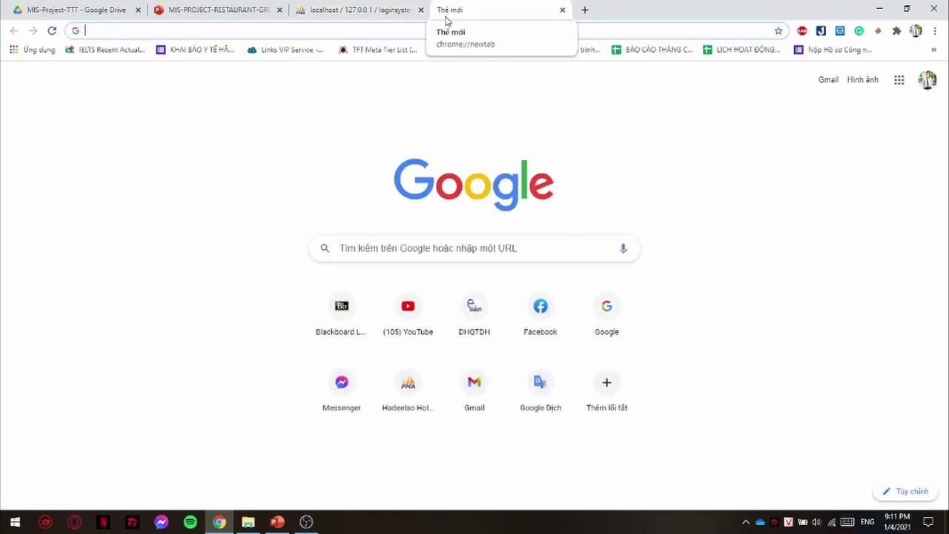
click(354, 33)
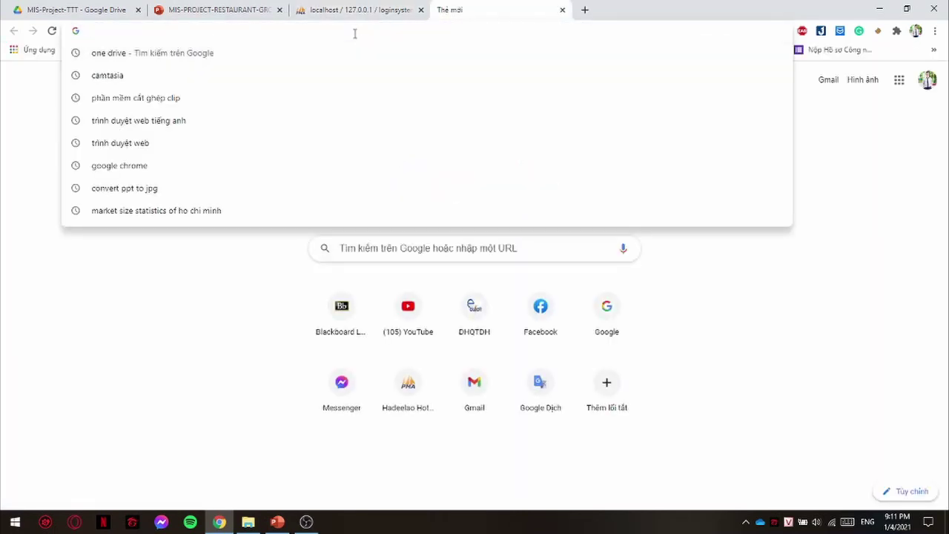
text(localhost/Restaurant-Reservation)
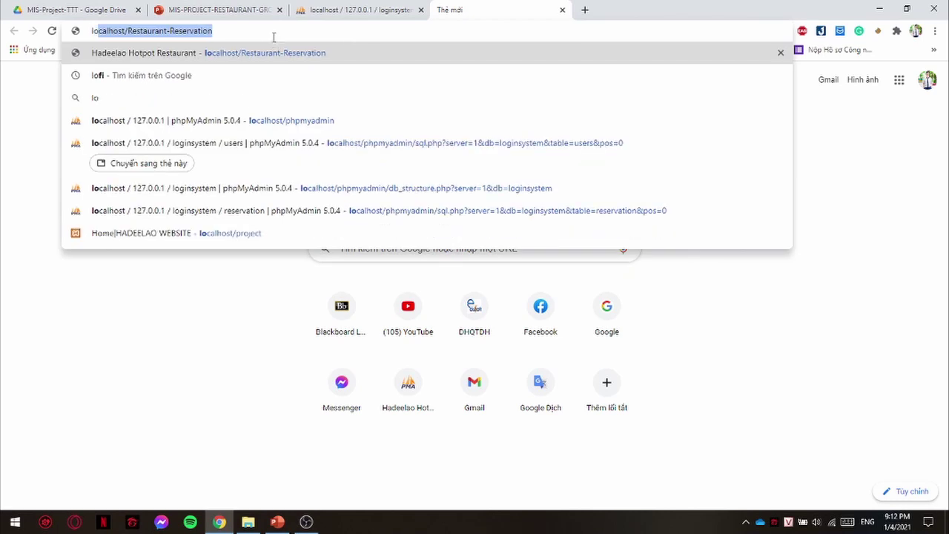
key(Return)
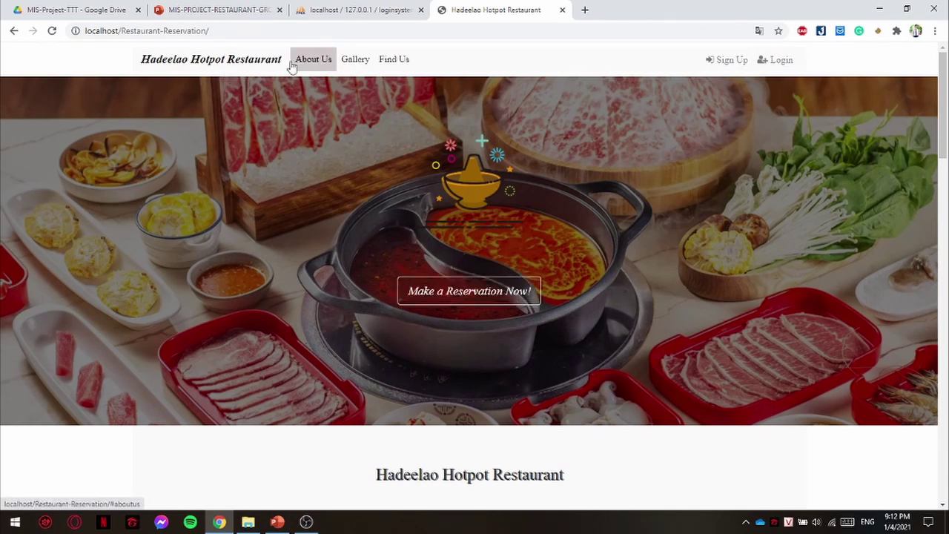
click(239, 65)
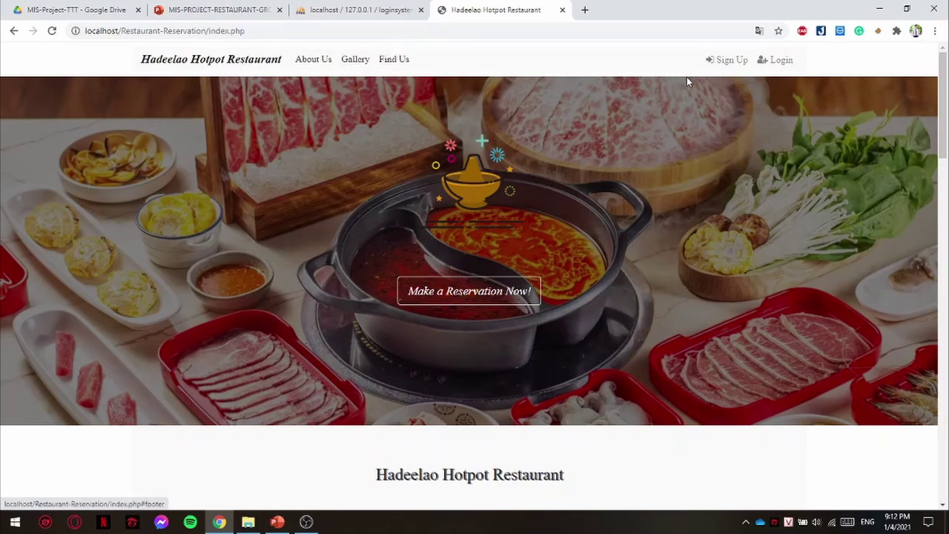
- Scroll through the home page, then visit the About us, Gallery and Find us sections
scroll(784, 138, down, 15)
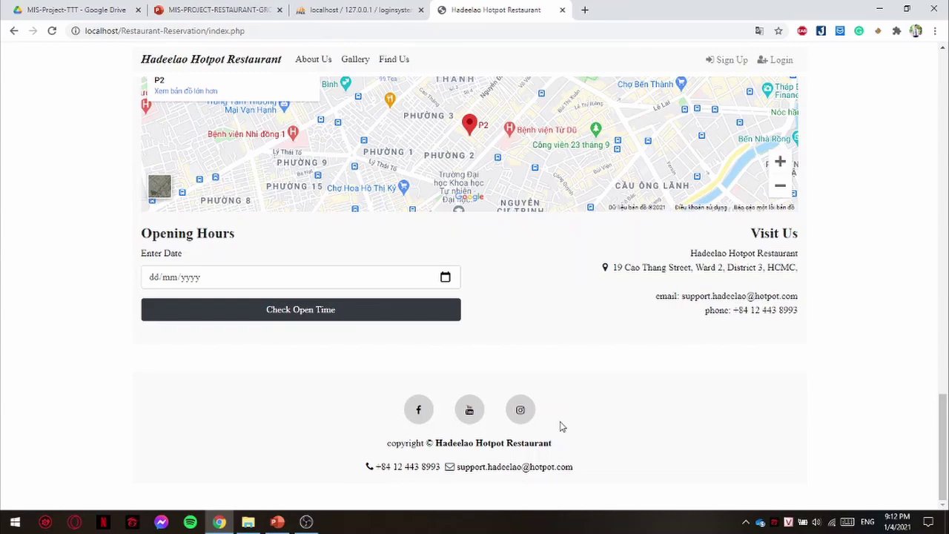
drag(945, 428, 942, 107)
scroll(610, 289, up, 1)
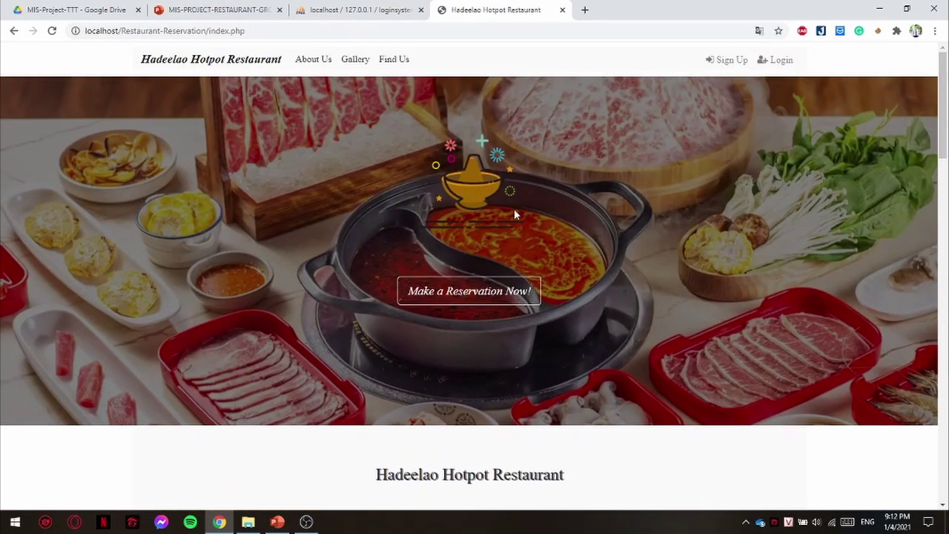
click(314, 63)
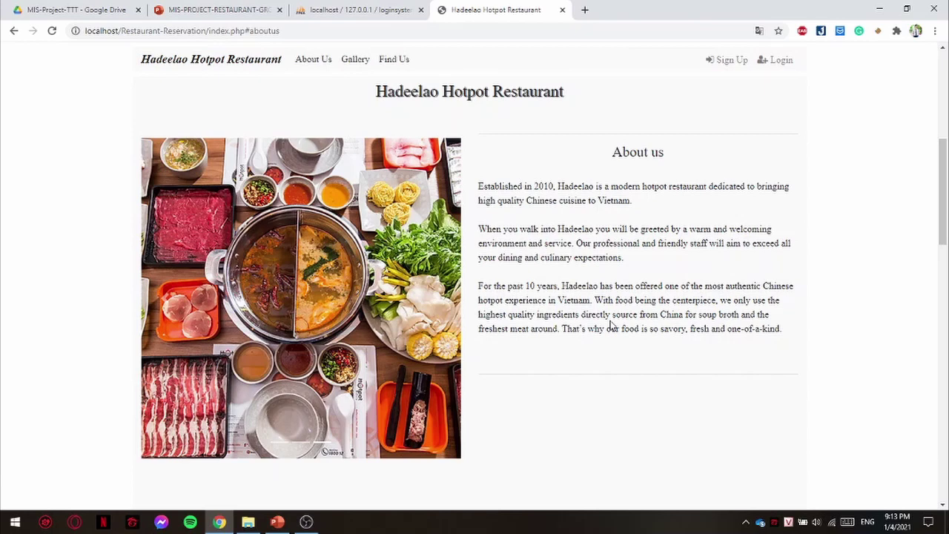
click(361, 67)
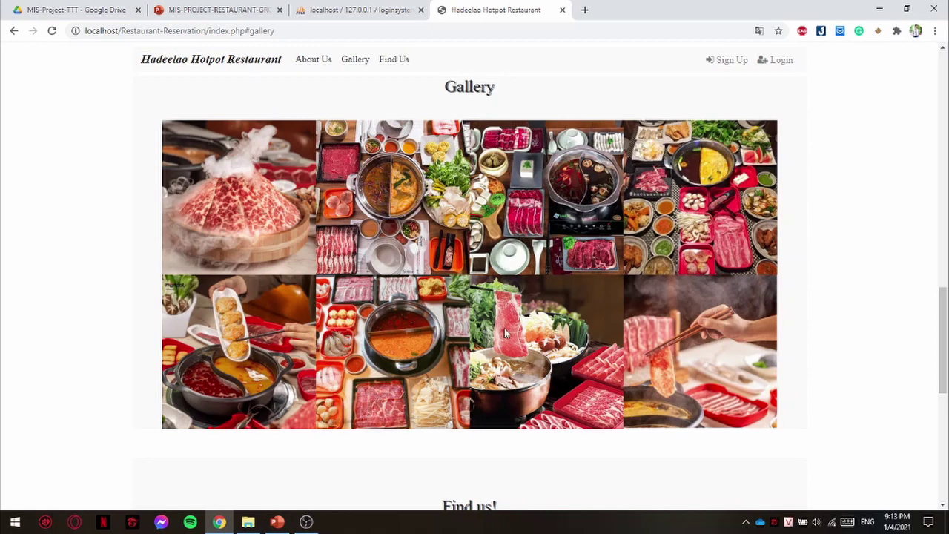
click(378, 72)
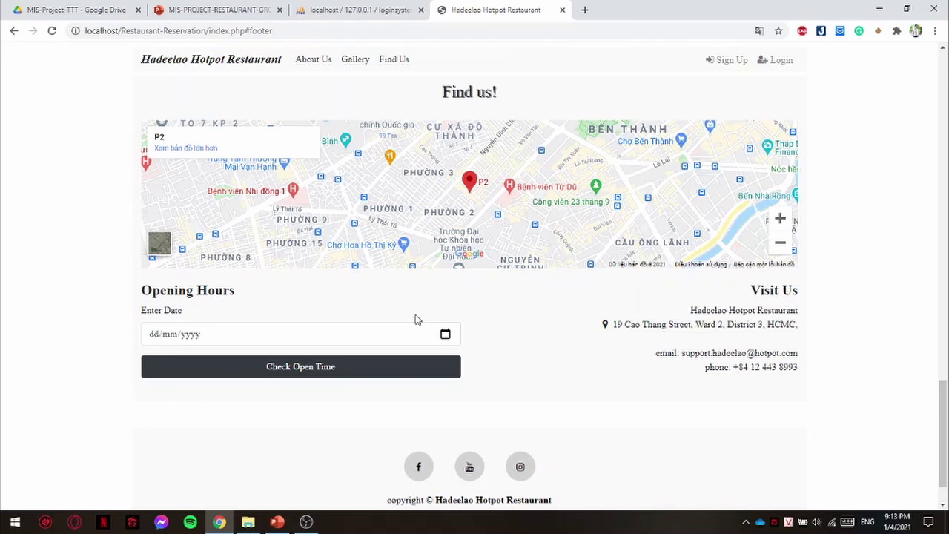
- Check opening hours for 6 January 2021 (12:00–00:00), then scroll back toward the top
click(445, 334)
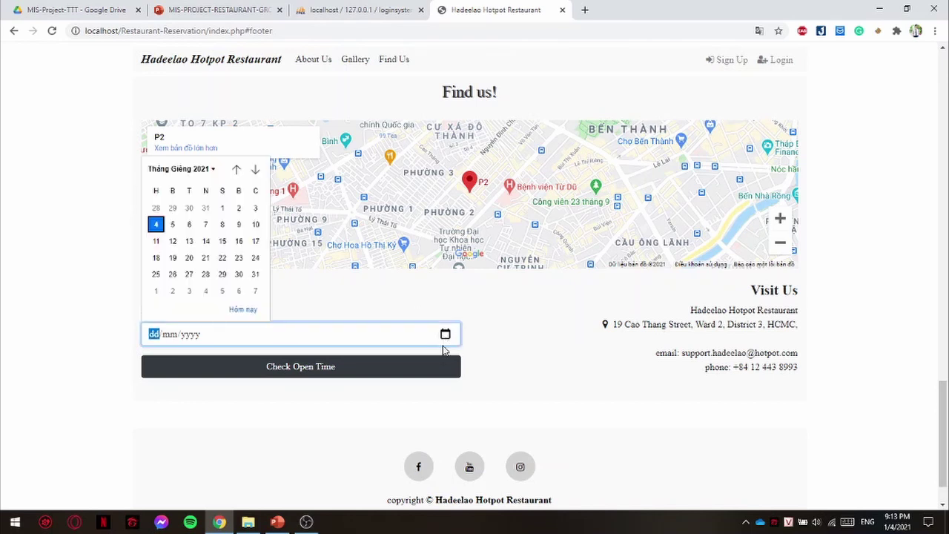
click(190, 225)
click(316, 373)
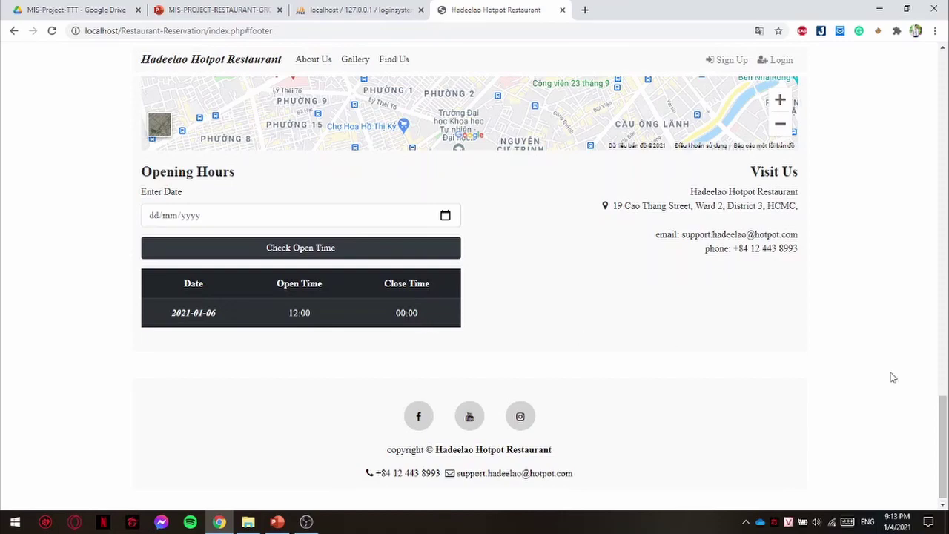
scroll(868, 172, up, 5)
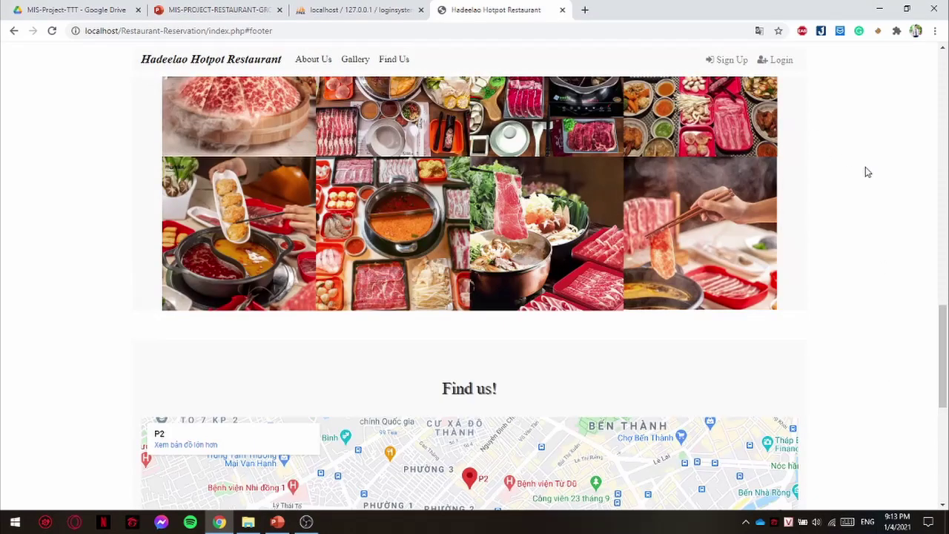
scroll(866, 173, up, 10)
- Fill the Register form with a new username, e-mail, password and confirmation password
click(733, 62)
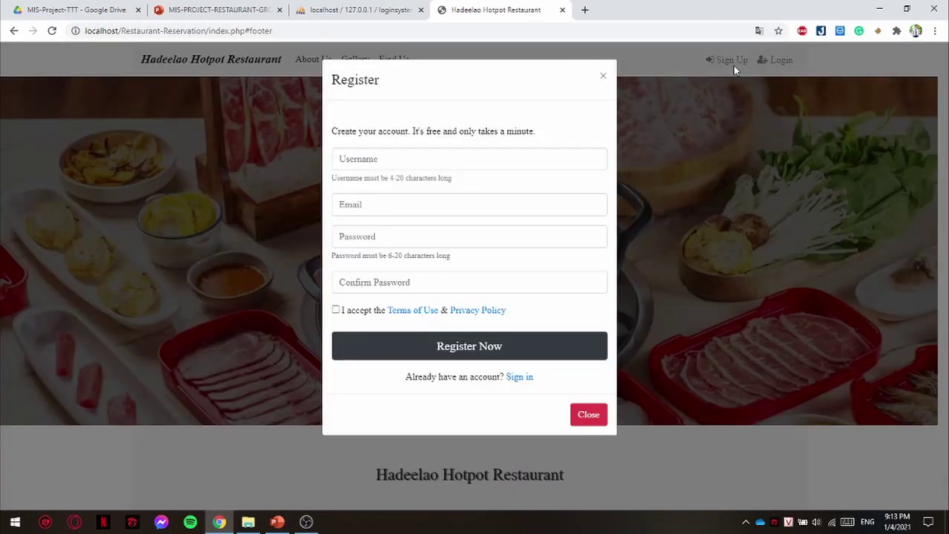
click(385, 160)
text(hi)
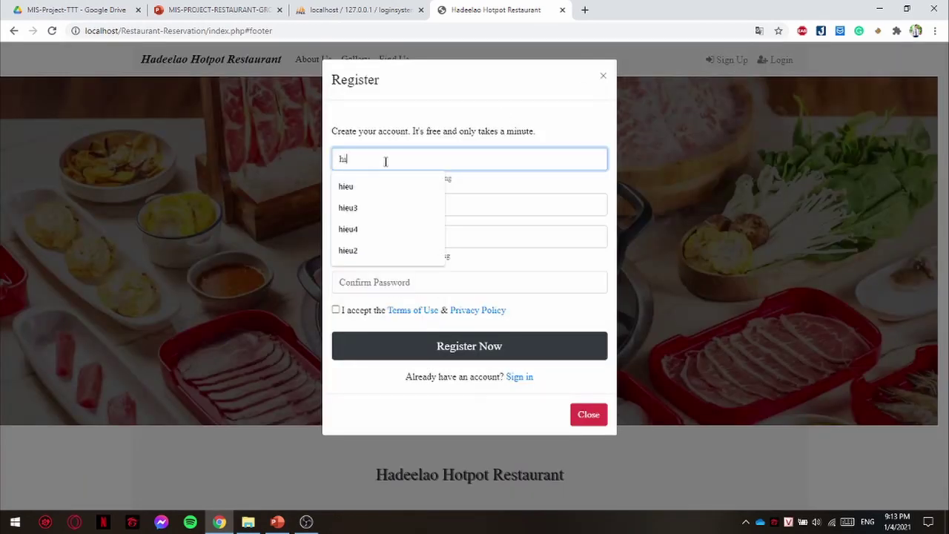
text(eu5)
click(442, 200)
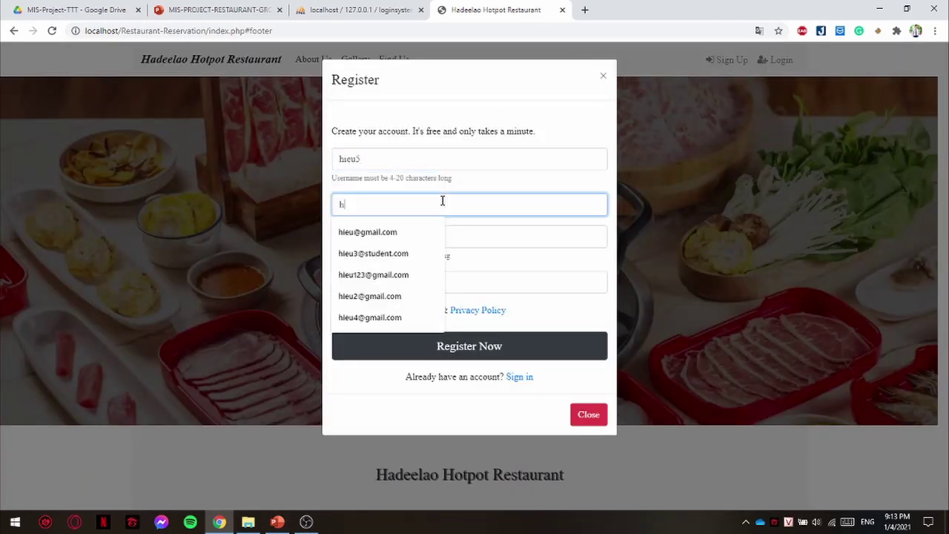
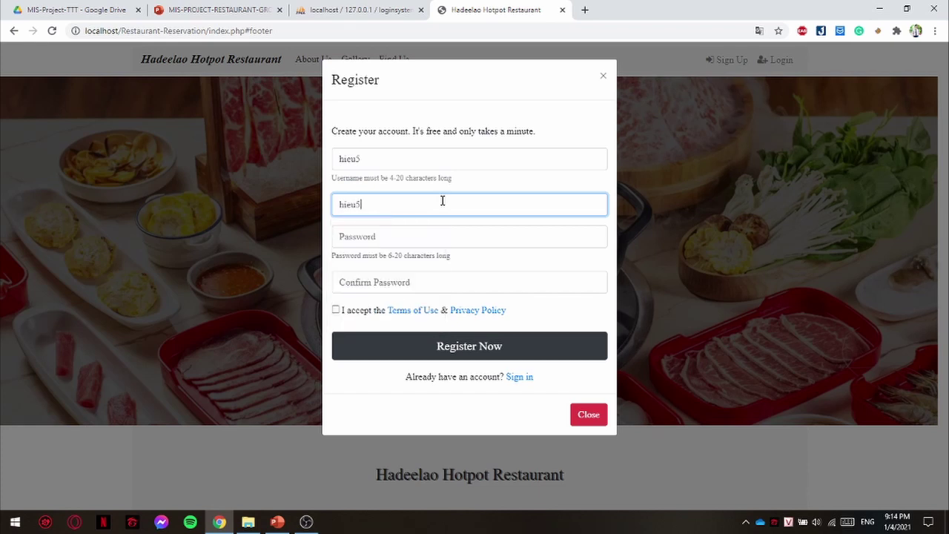
key(Tab)
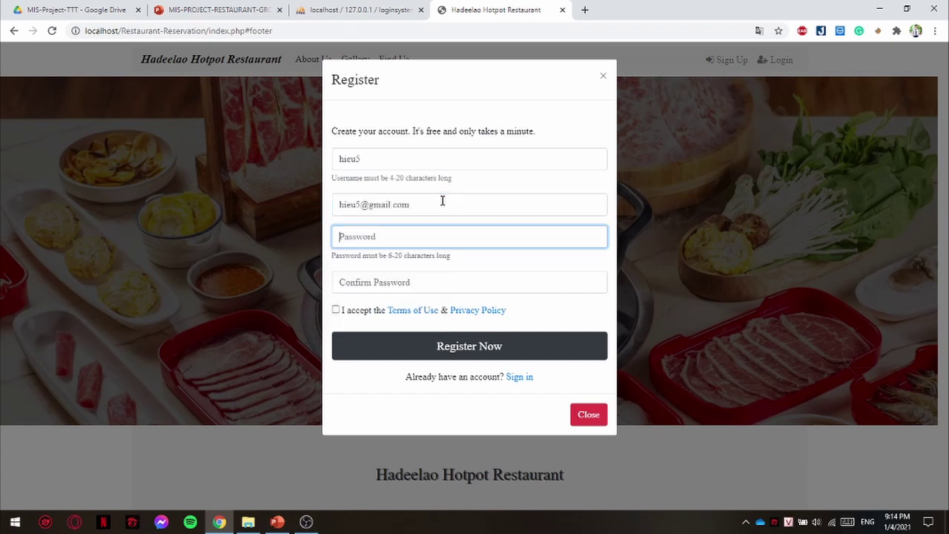
text(12)
click(413, 277)
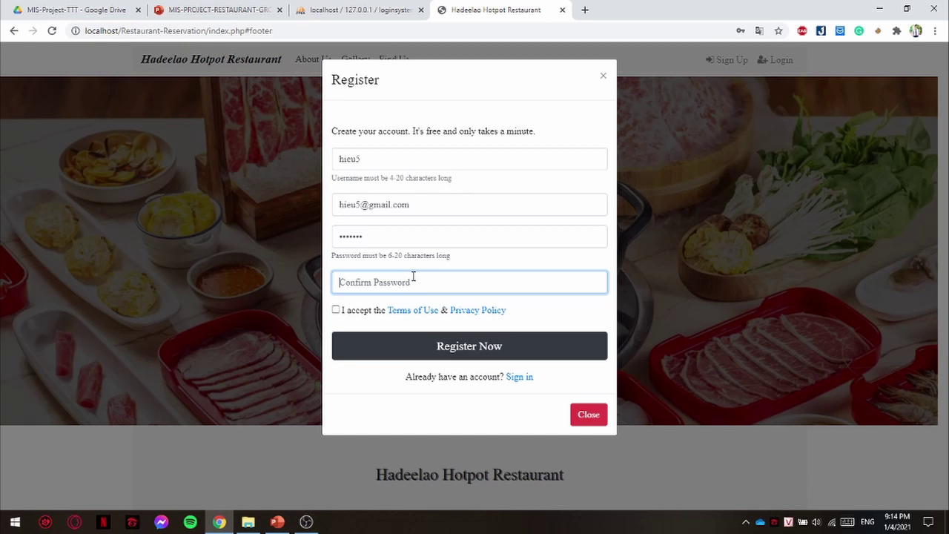
text(123)
- Accept the terms, submit registration and confirm the 'Sign up was successful!' message
click(336, 310)
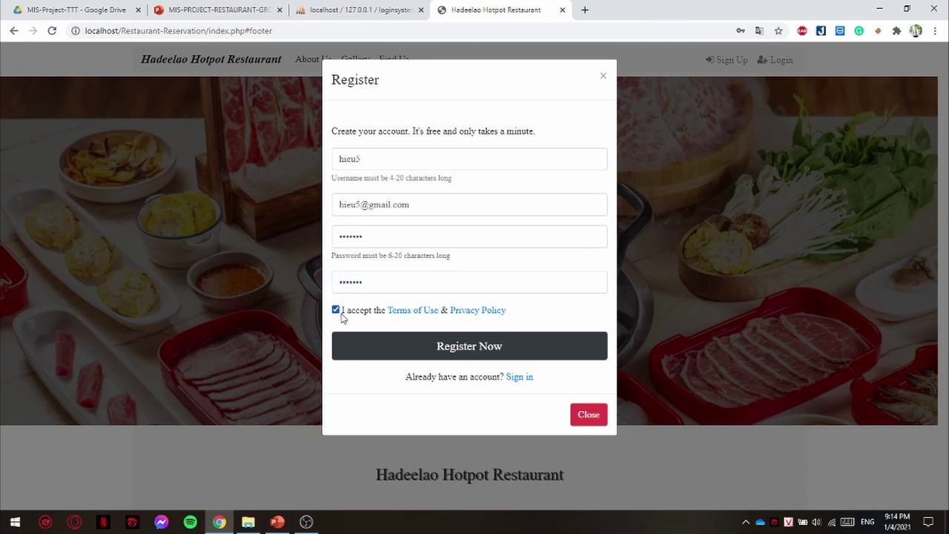
click(373, 358)
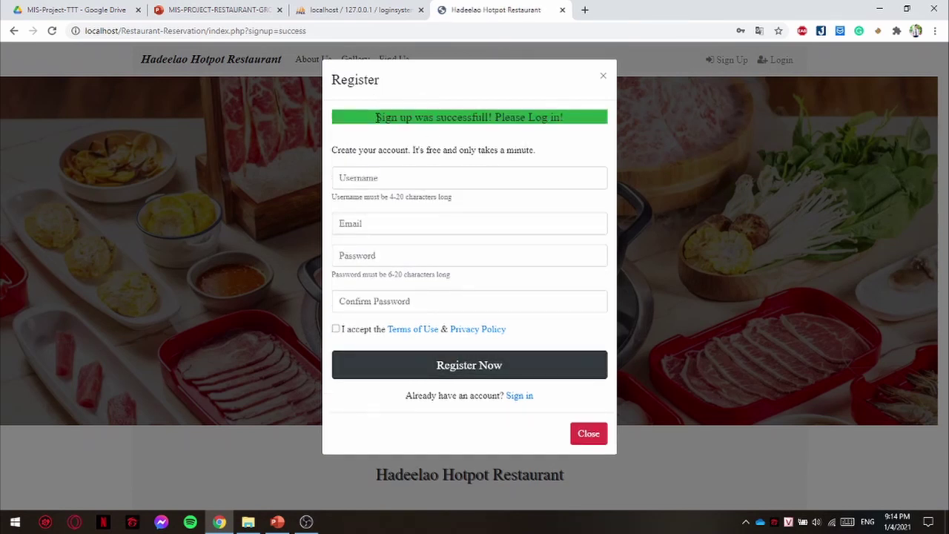
drag(377, 119, 552, 142)
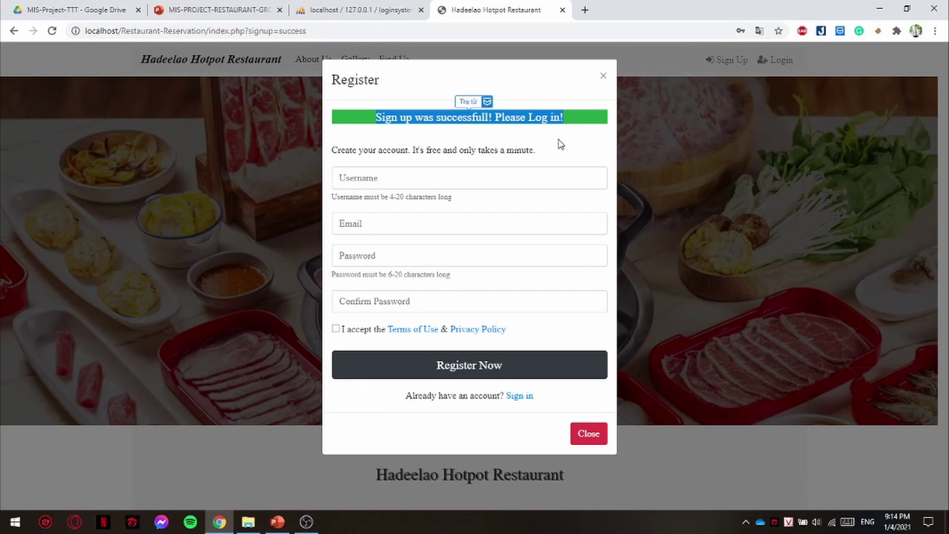
click(560, 144)
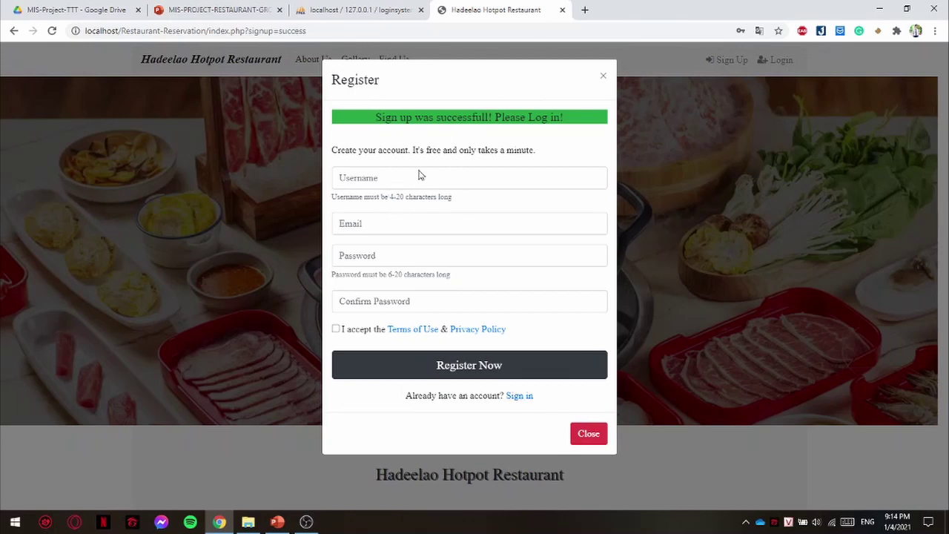
- Reload the users table and inspect the new fifth account's hashed password
click(349, 9)
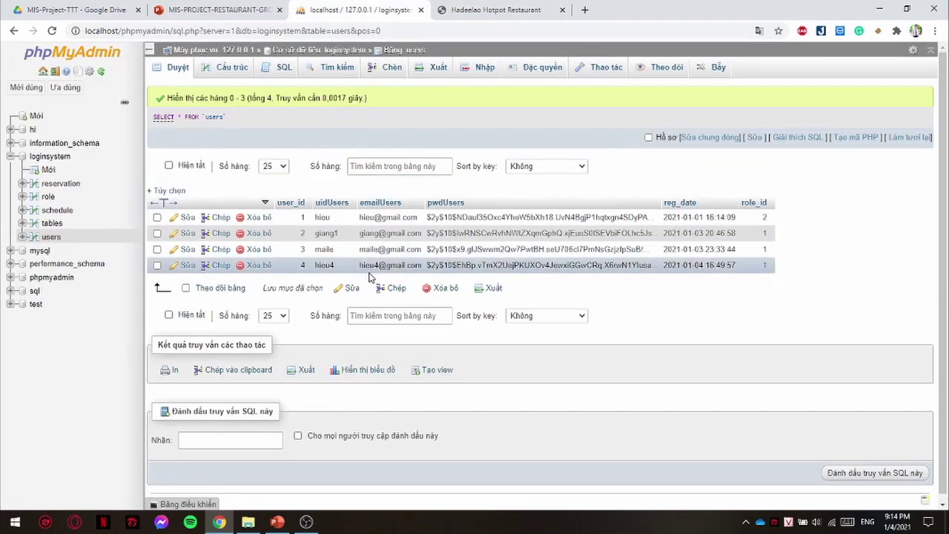
click(53, 239)
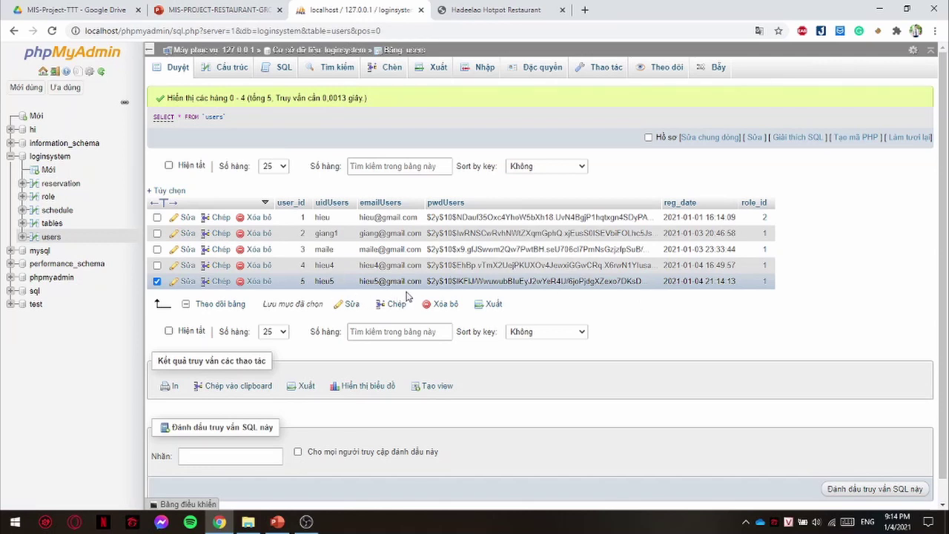
drag(428, 281, 650, 283)
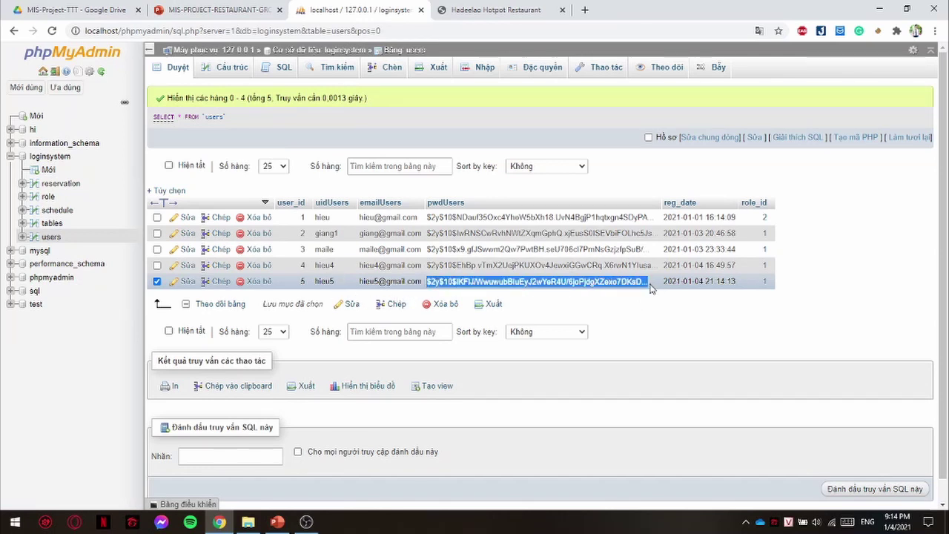
click(646, 297)
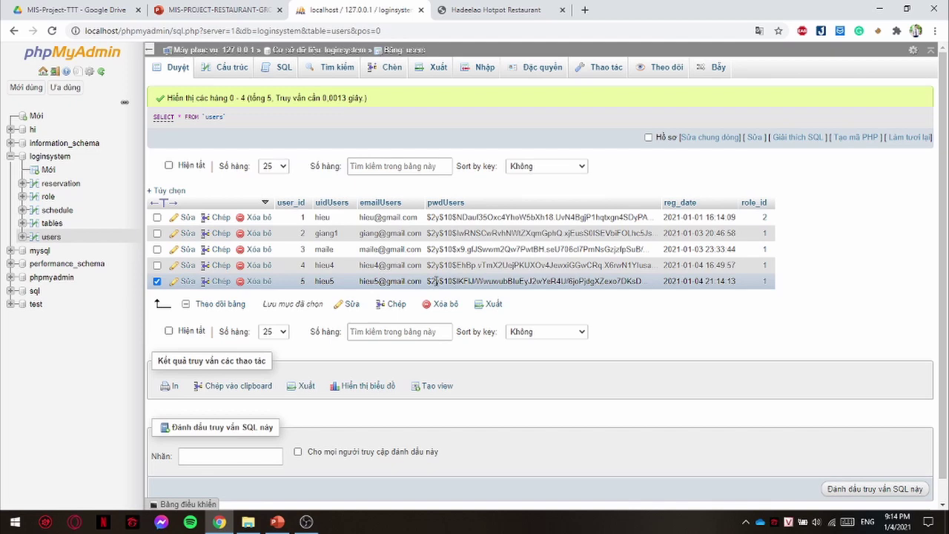
- Close the Register form and log in with the new account's username and password
click(475, 10)
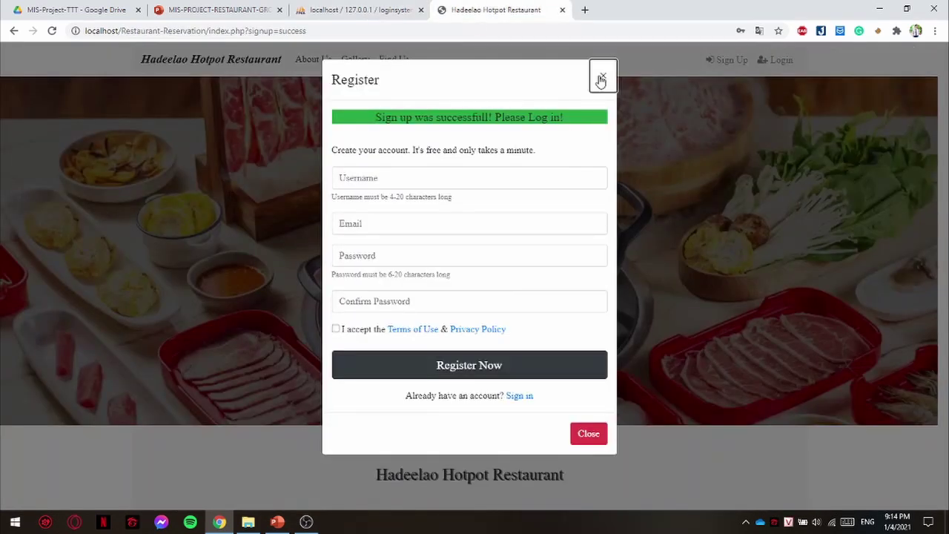
click(602, 79)
click(788, 62)
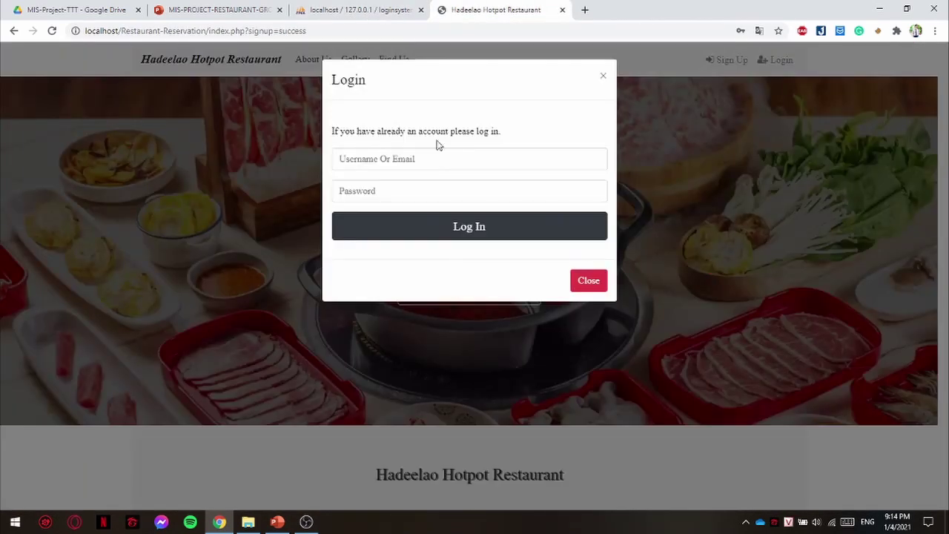
click(439, 157)
text(hieu5)
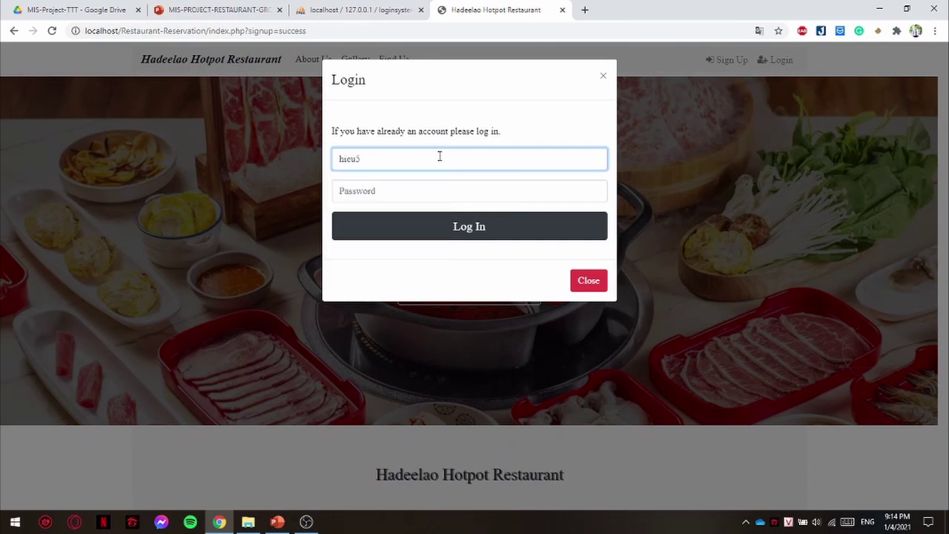
click(437, 192)
text(1)
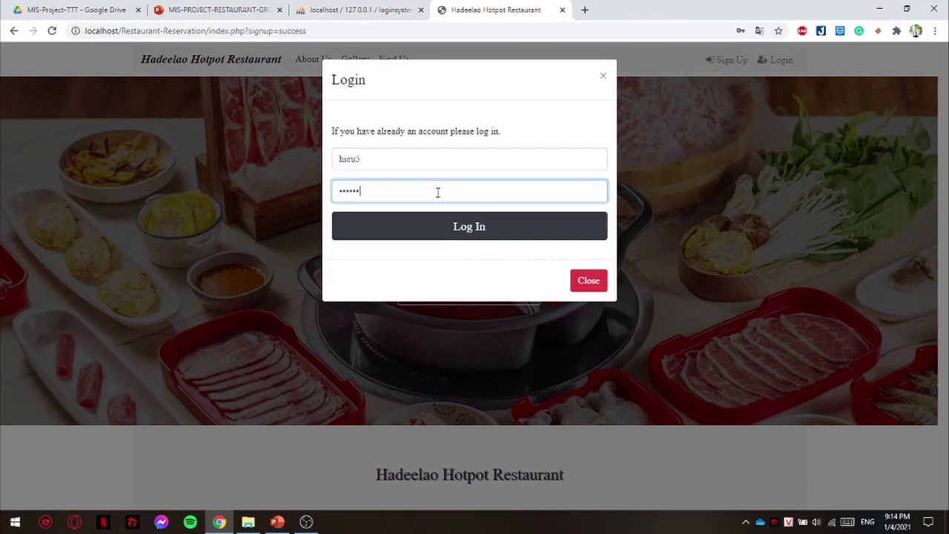
click(440, 230)
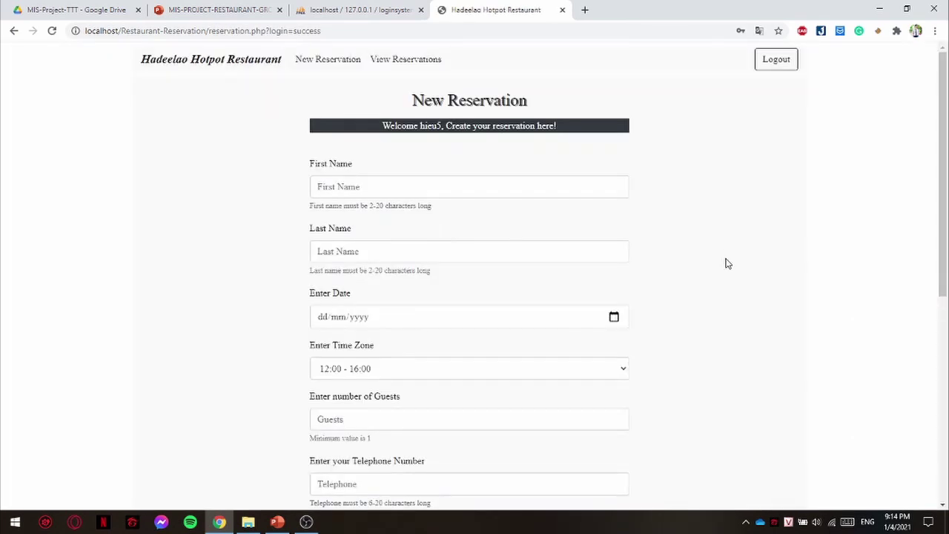
- Enter the guest's first and last name in the New Reservation form
scroll(778, 260, down, 1)
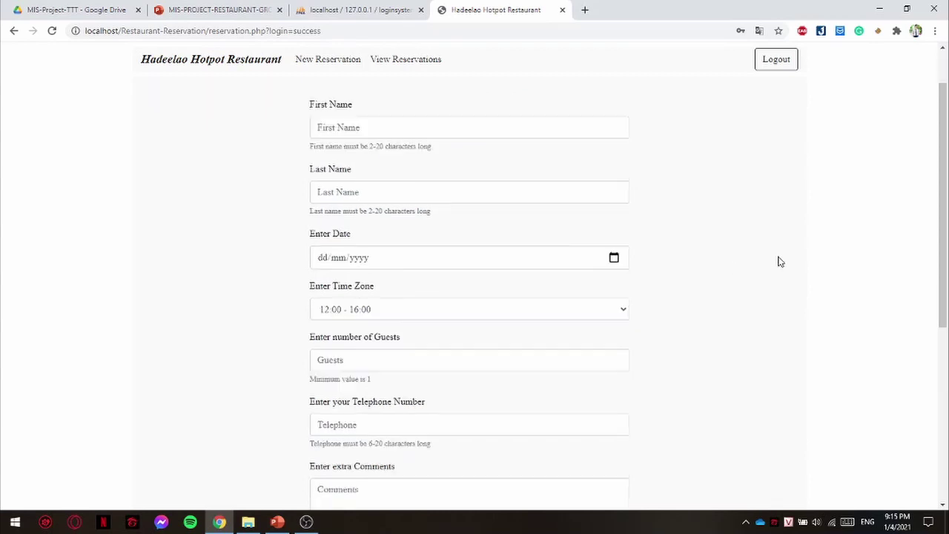
scroll(801, 263, up, 1)
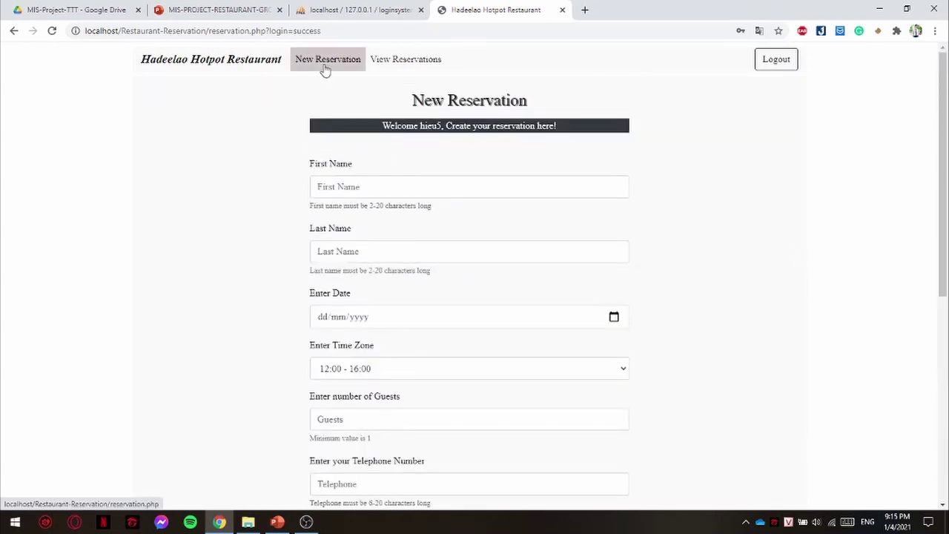
click(435, 185)
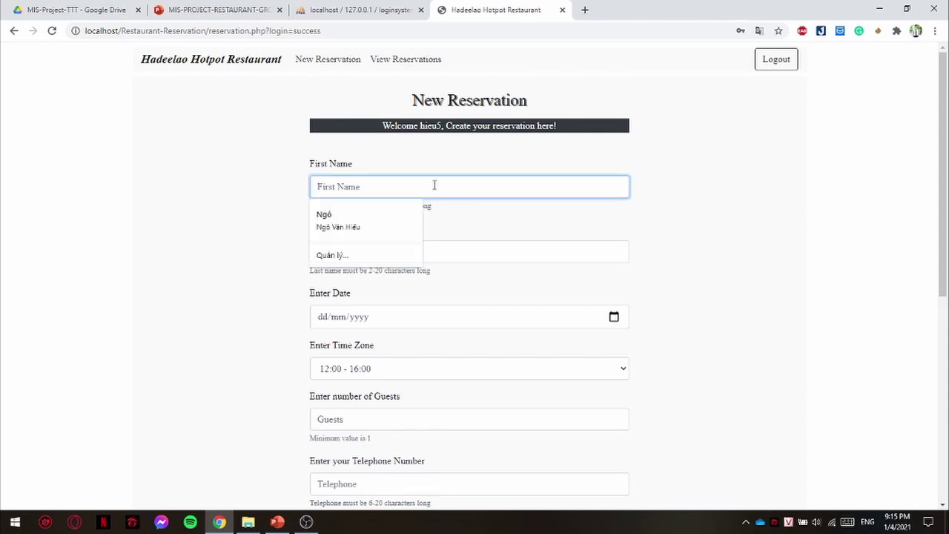
click(500, 216)
click(499, 181)
click(755, 195)
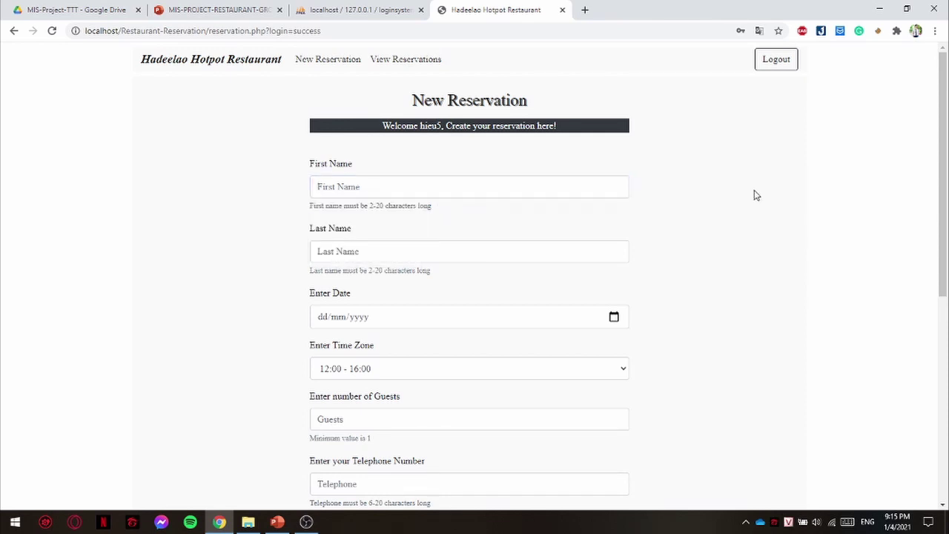
click(473, 190)
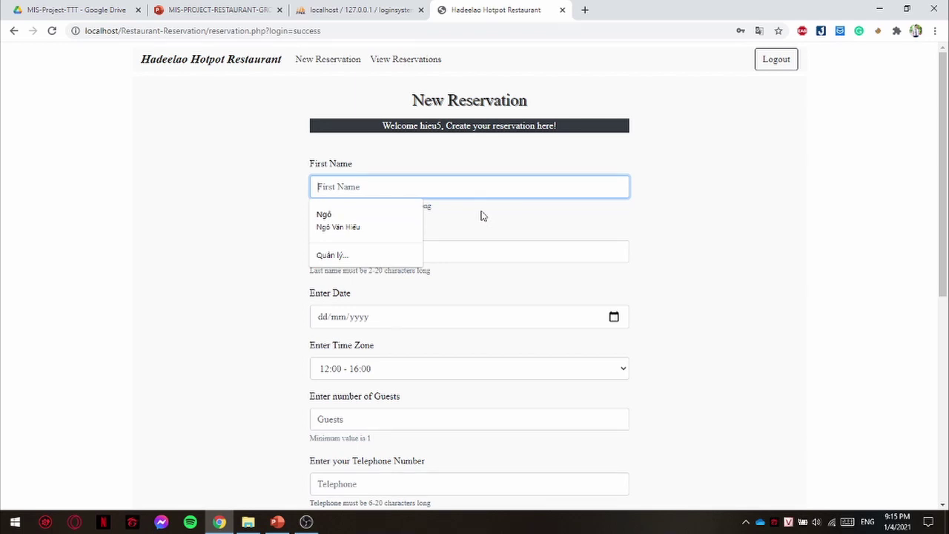
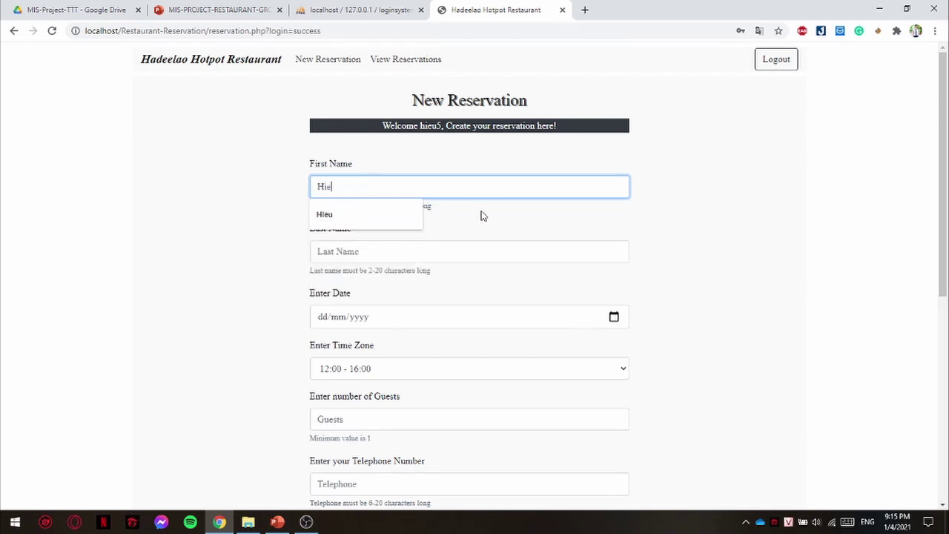
key(Tab)
- Choose 05/01/2021, the 16:00 - 20:00 time slot and 6 guests
click(615, 318)
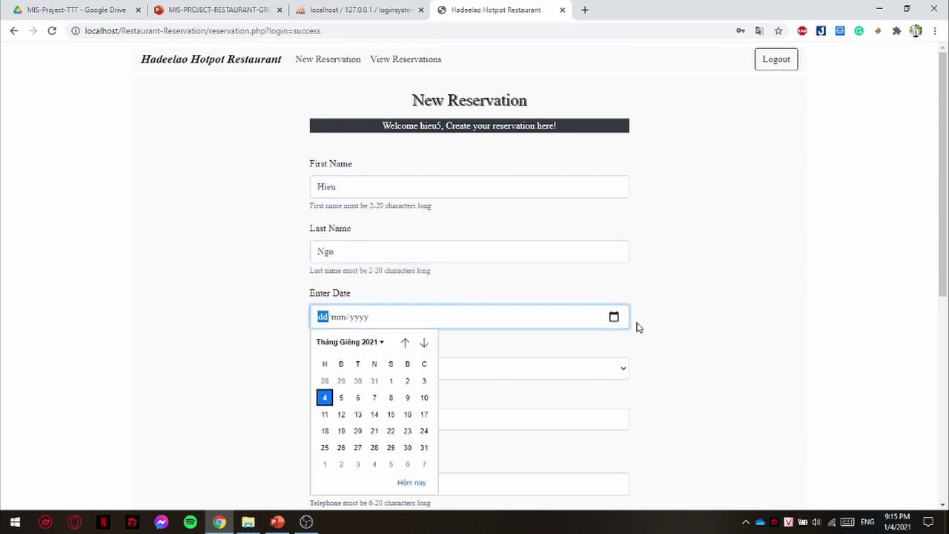
scroll(668, 296, down, 2)
click(615, 199)
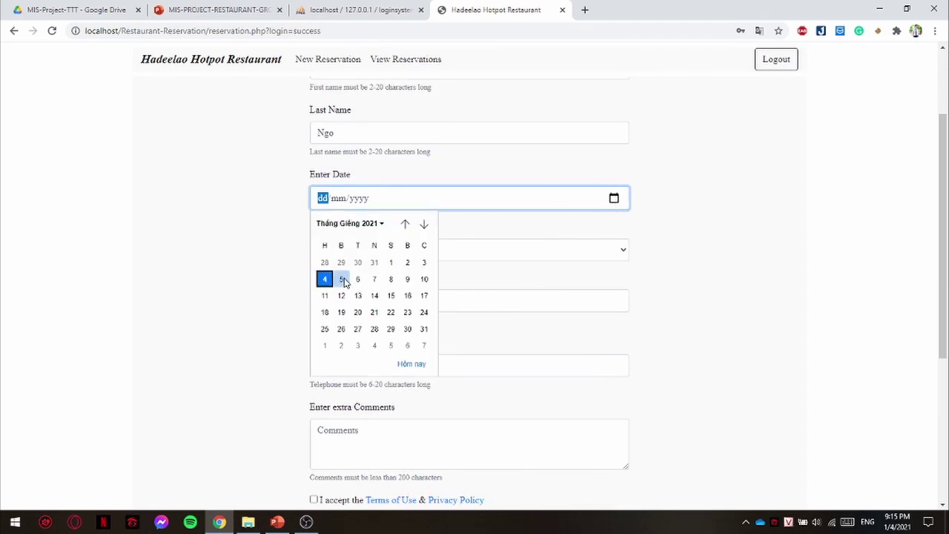
click(341, 279)
click(602, 257)
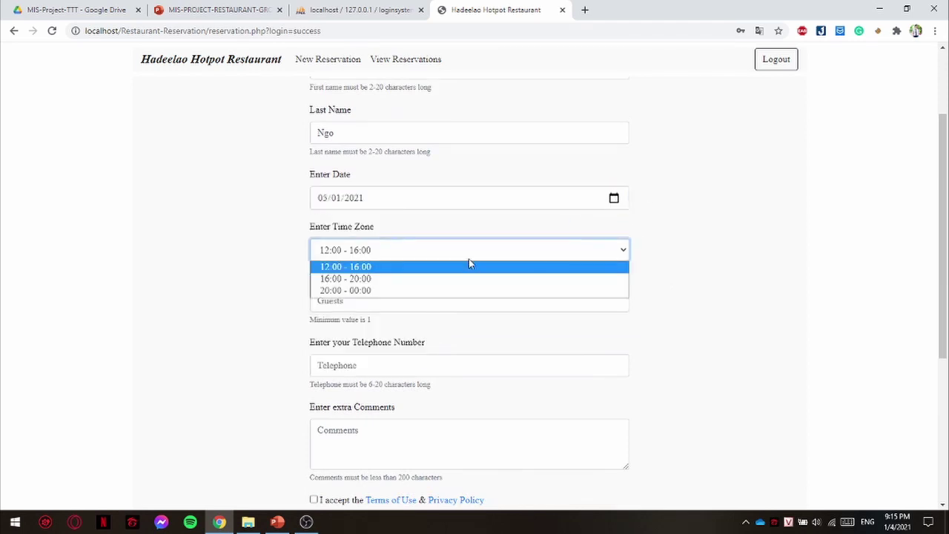
click(338, 279)
click(382, 301)
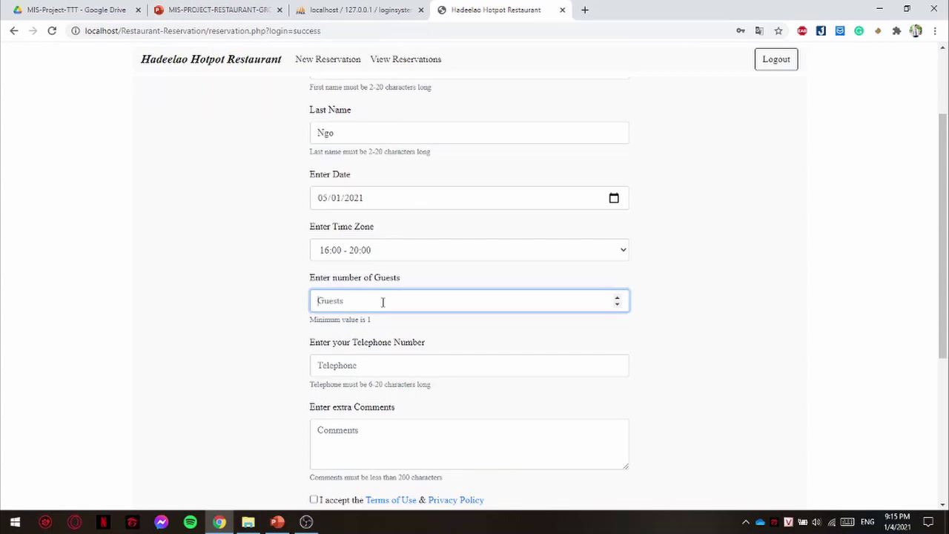
text(6)
- Add a contact telephone and comment 'Happy Birthday Party', accept terms and submit
click(342, 363)
text(01)
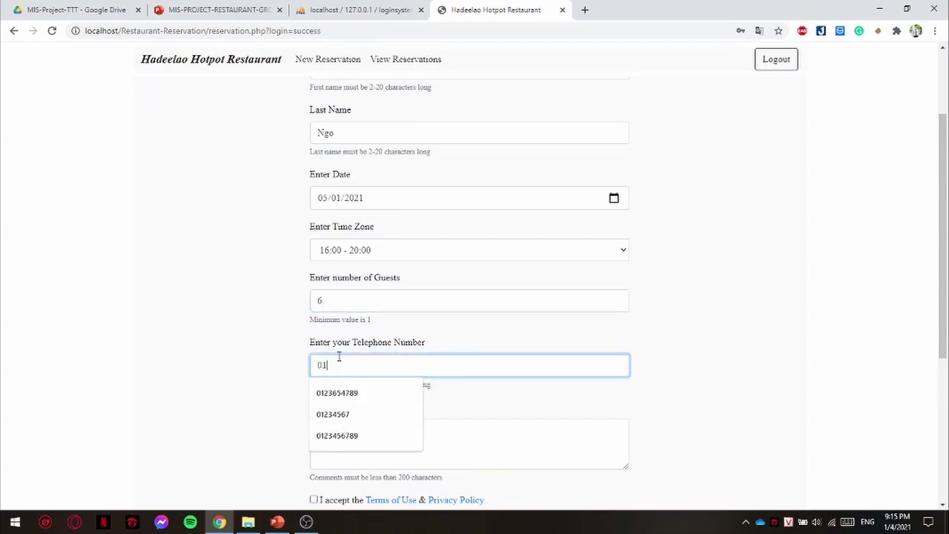
text(234567)
click(519, 406)
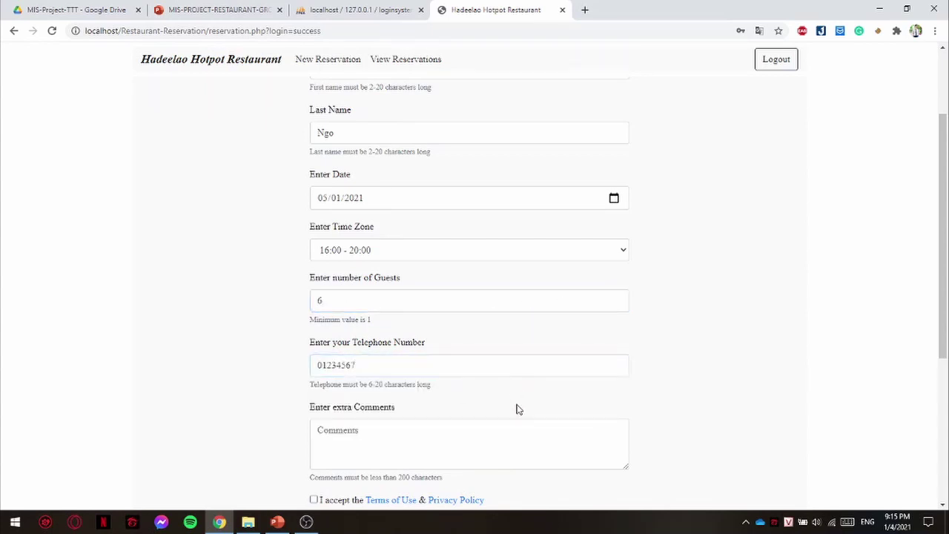
click(503, 431)
scroll(650, 337, down, 1)
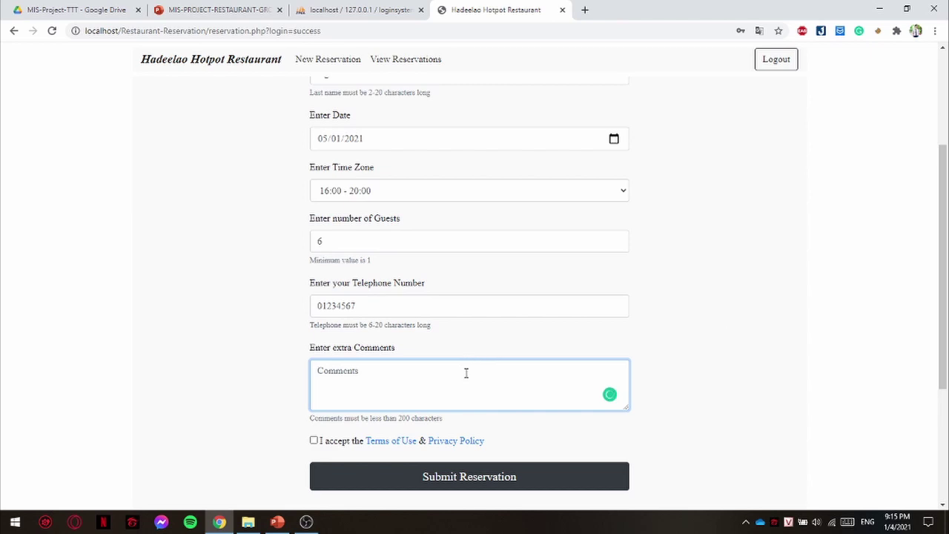
text(Happy Bit)
text(htday Party)
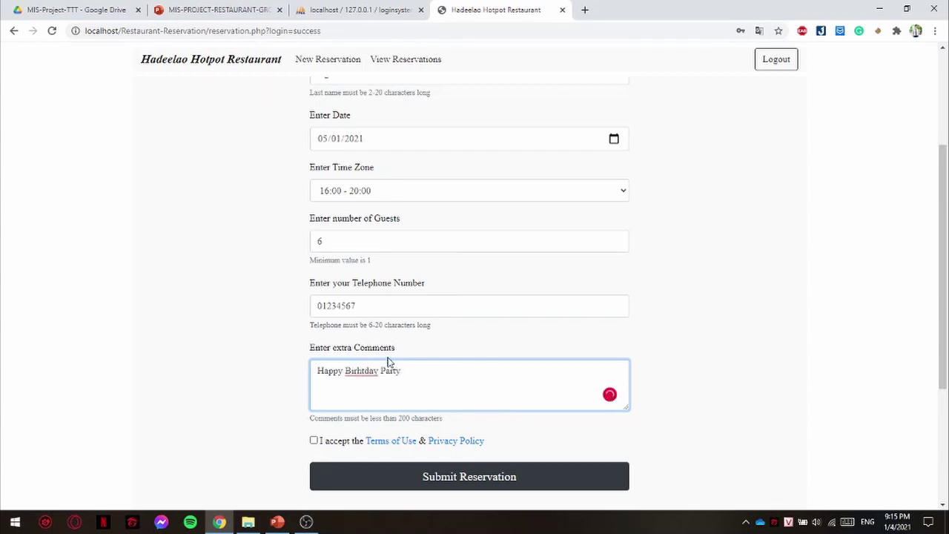
mouse_move(363, 373)
click(371, 390)
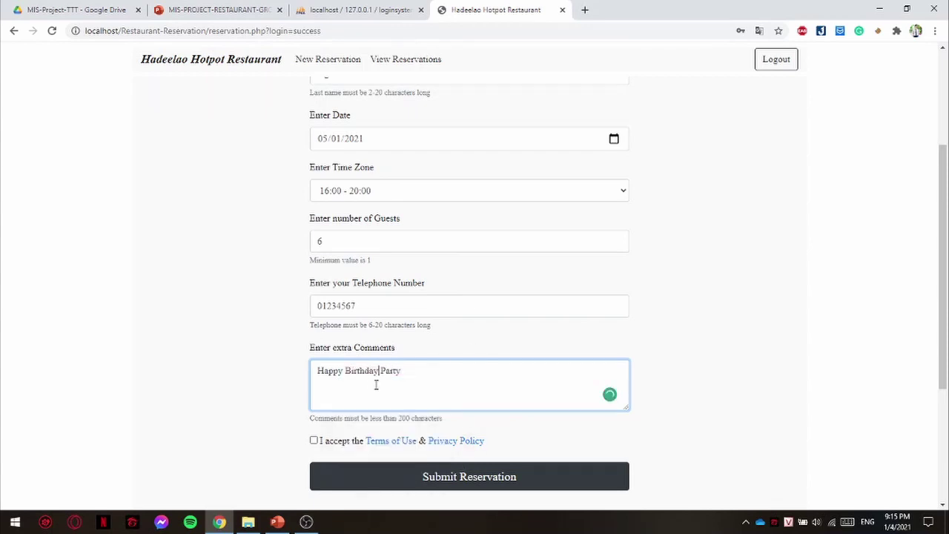
click(314, 440)
click(386, 479)
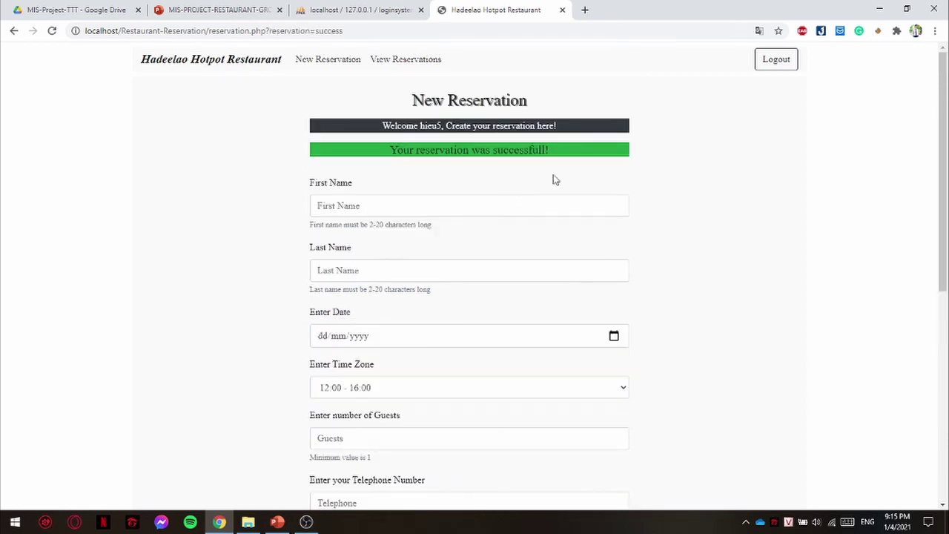
- Review the birthday booking under View Reservations, then return to phpMyAdmin's users table
click(395, 73)
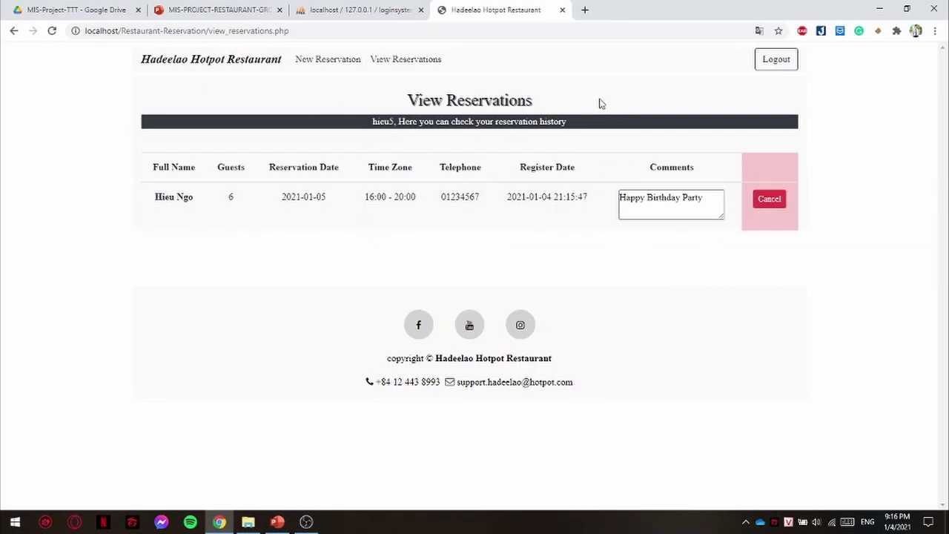
click(371, 10)
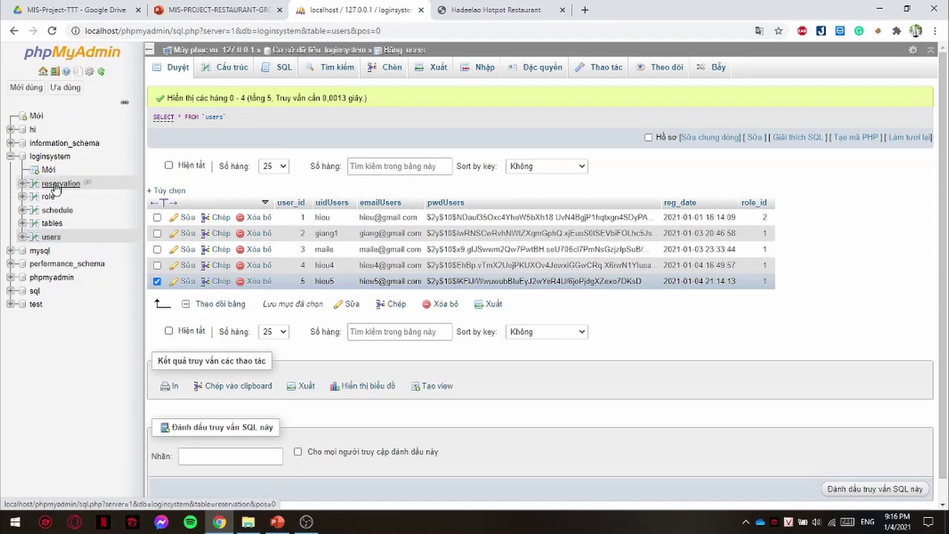
click(55, 184)
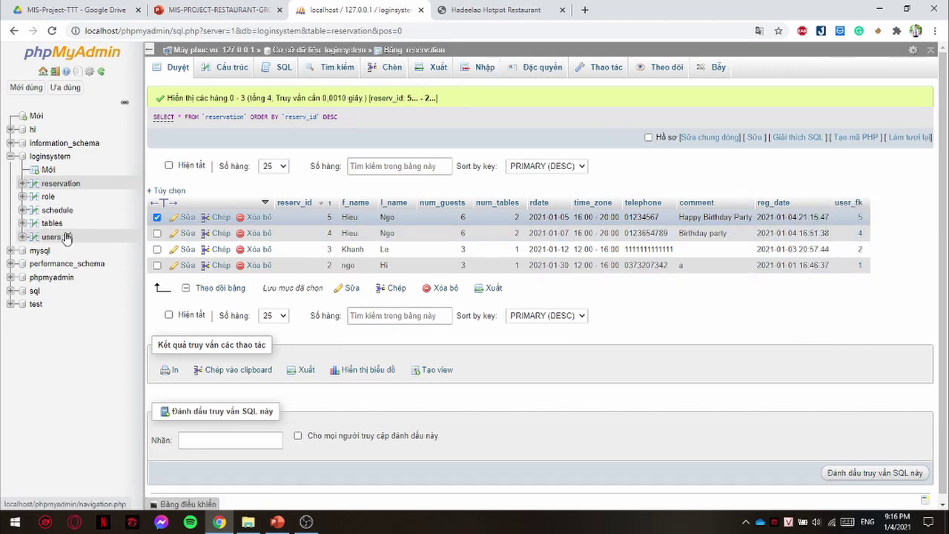
click(509, 9)
click(385, 8)
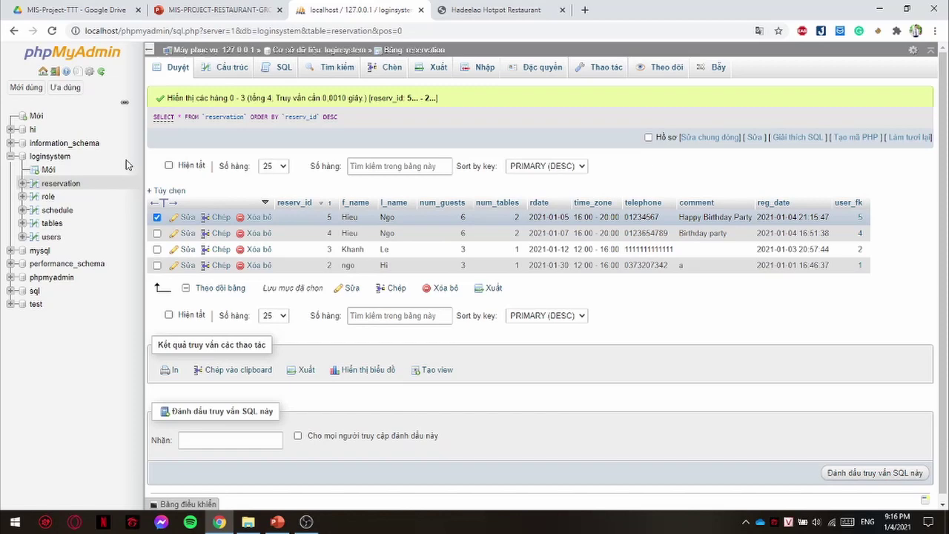
click(50, 237)
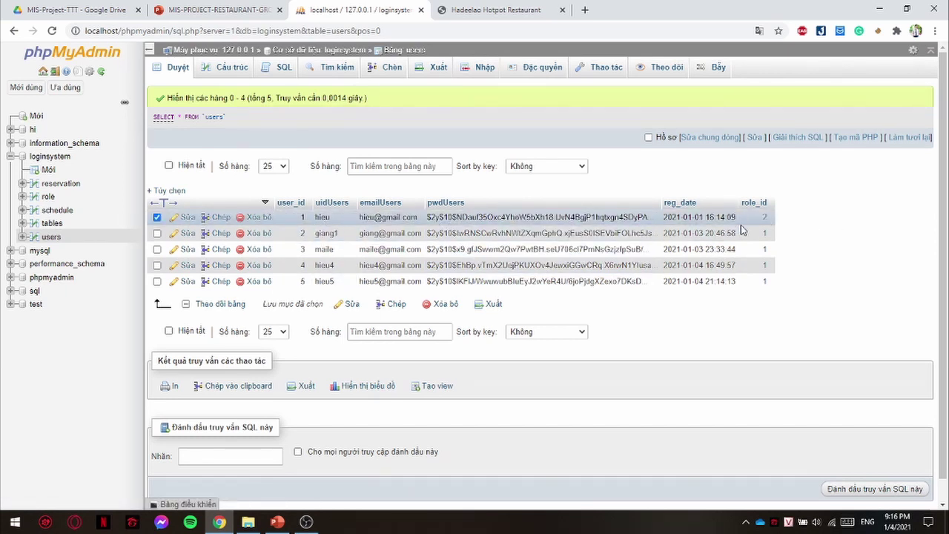
- Log out of the customer account and sign in with the admin account's username and password
click(496, 9)
click(777, 62)
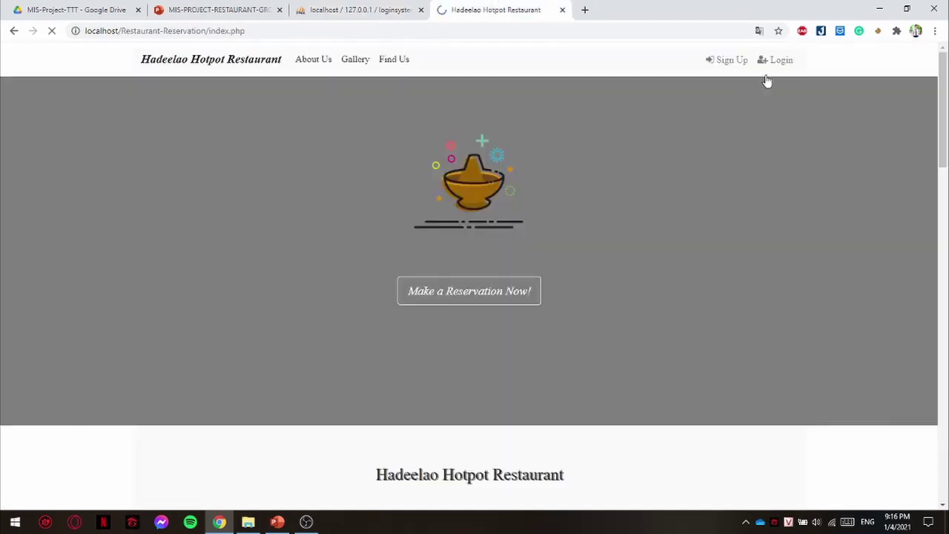
click(778, 60)
text(hieu)
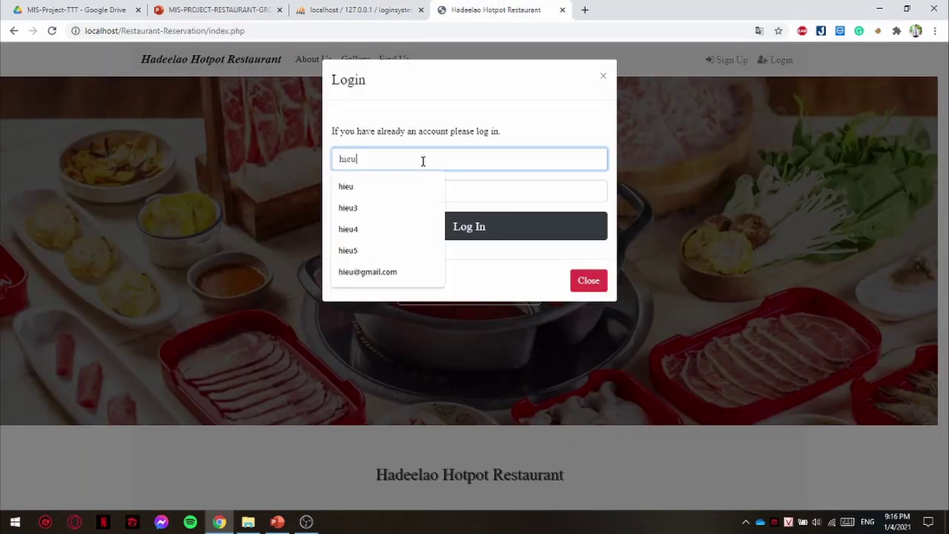
key(Tab)
text(1)
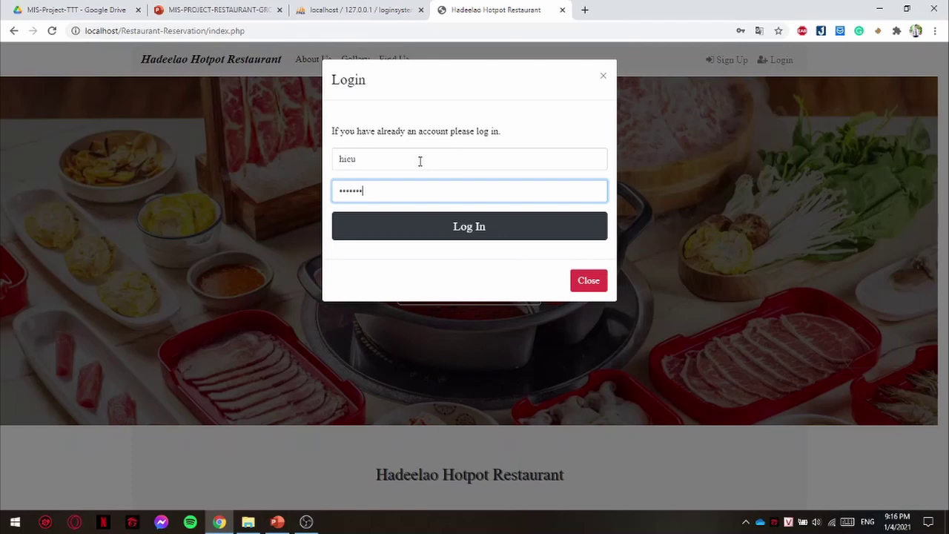
click(426, 235)
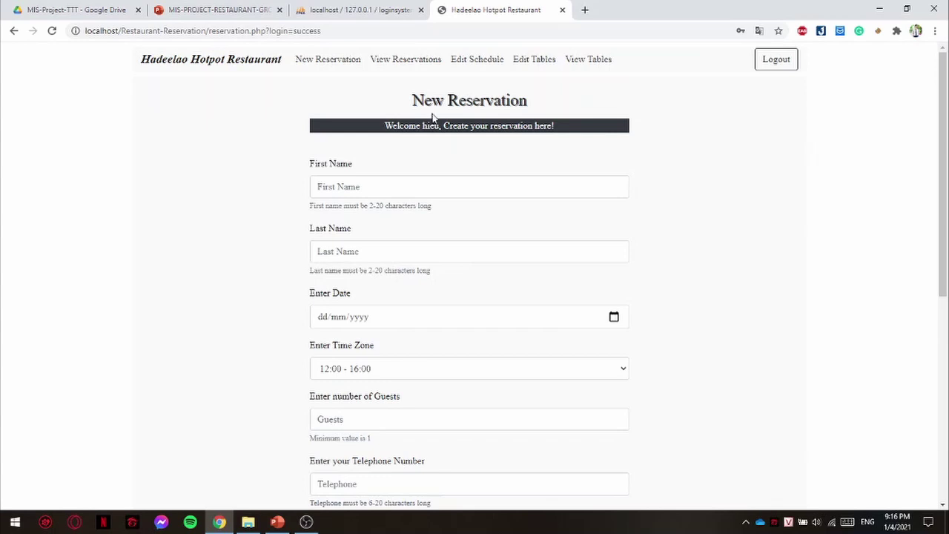
- On Edit Schedule, pick 07/01/2021 and set the opening time to 10:00 AM
click(486, 64)
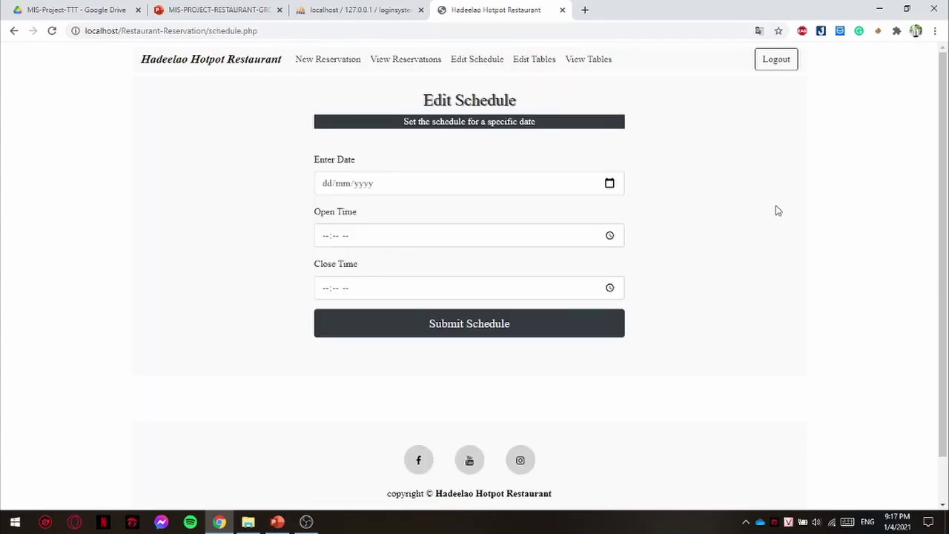
click(612, 189)
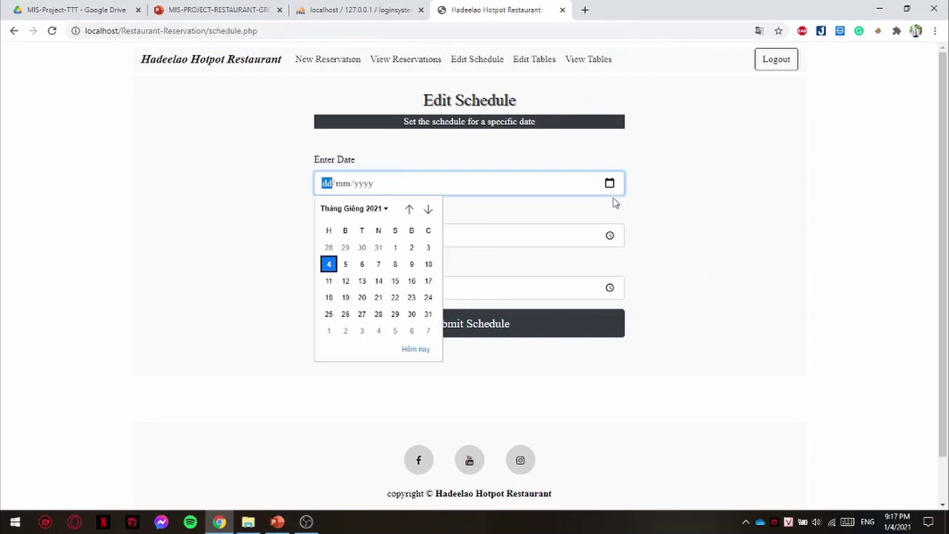
click(377, 265)
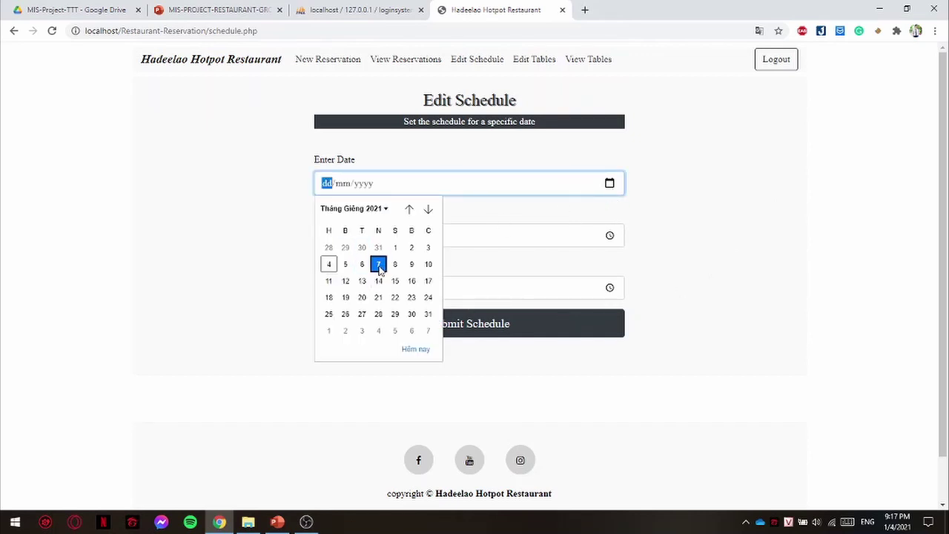
click(610, 236)
click(332, 282)
scroll(368, 286, up, 5)
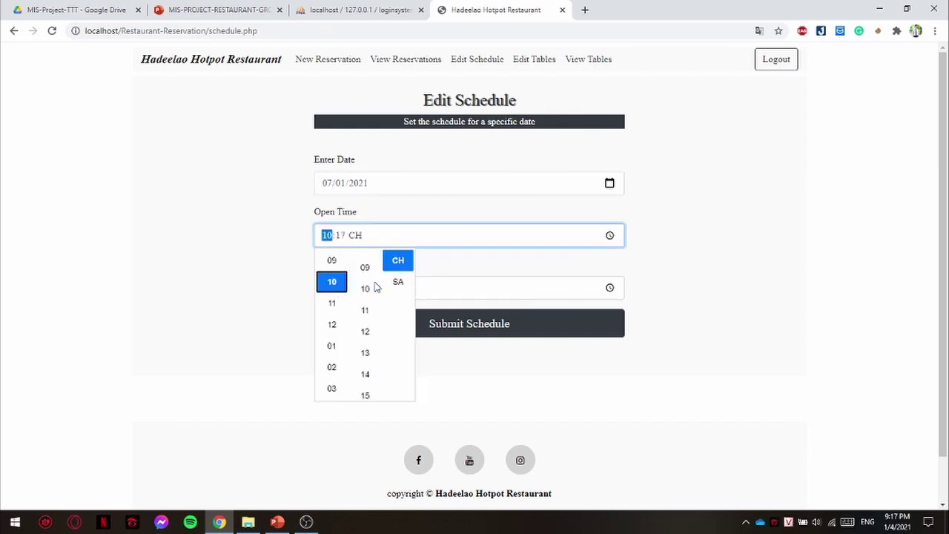
click(373, 268)
click(399, 281)
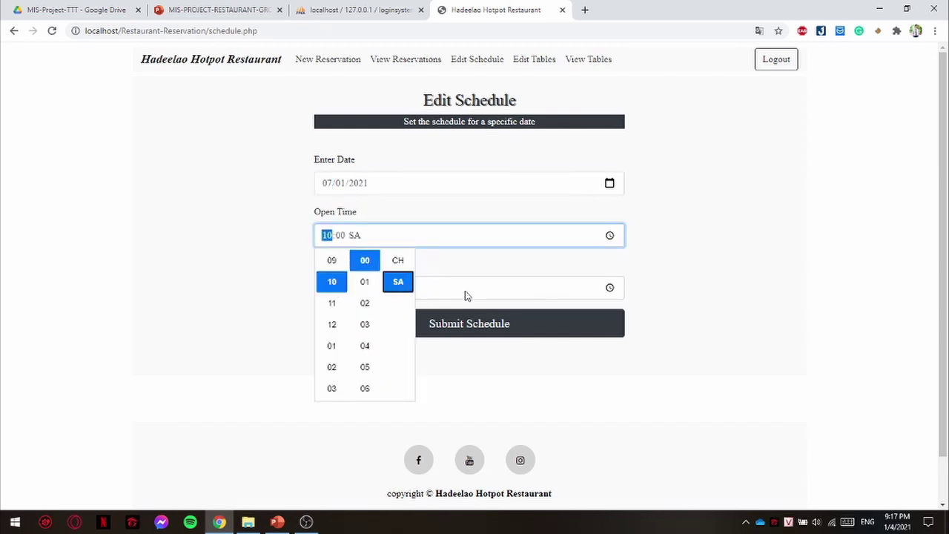
- Set the closing time to 11:00 PM and submit the schedule
click(584, 294)
click(610, 289)
click(331, 355)
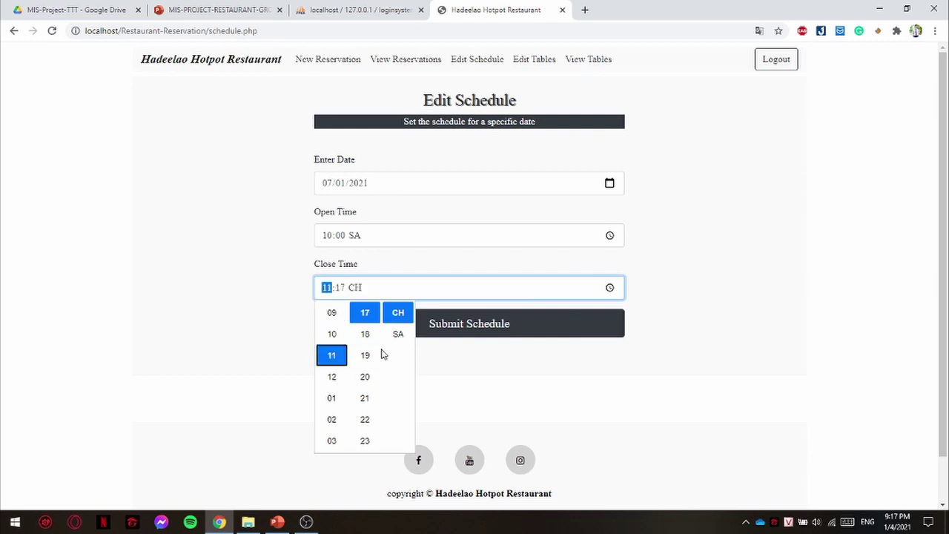
scroll(365, 356, up, 5)
click(371, 313)
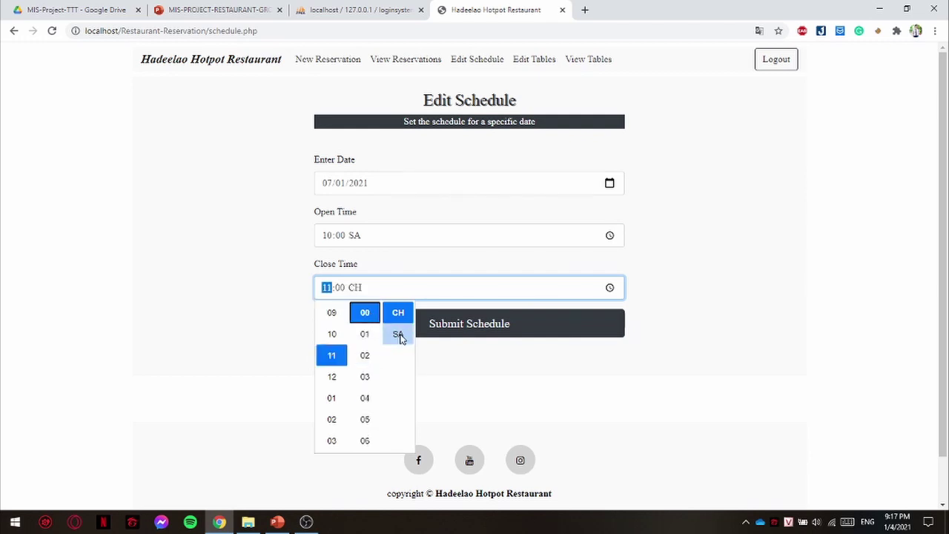
click(481, 333)
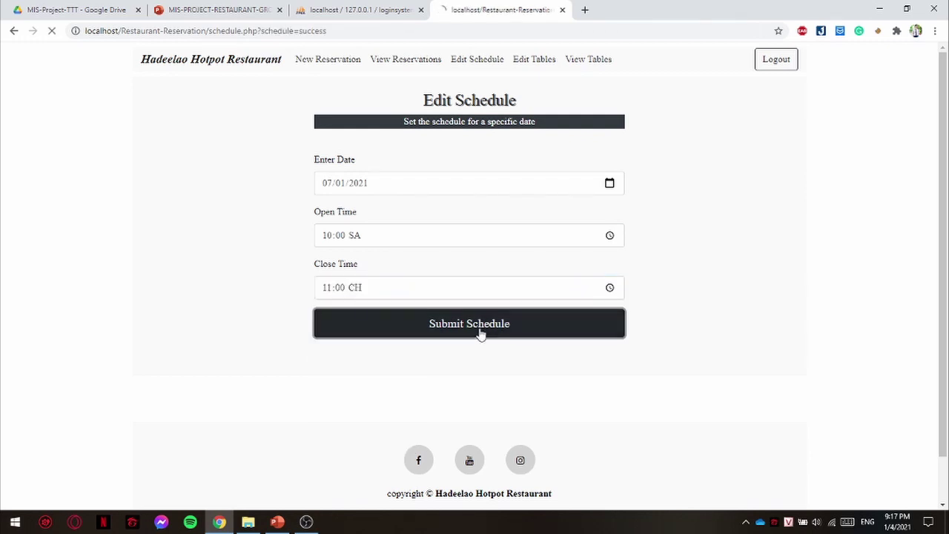
- On Edit Tables, set 08/01/2021 to 10 available tables and submit
click(532, 70)
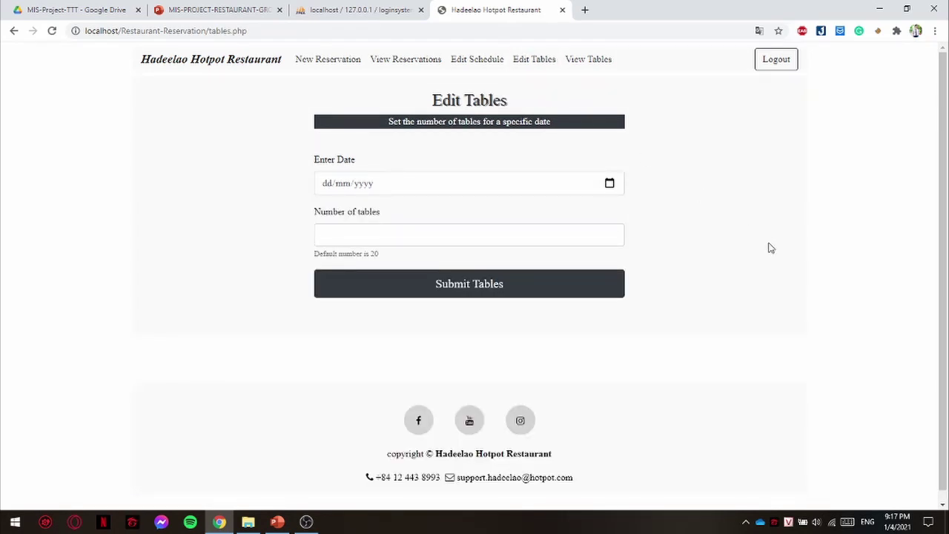
click(610, 183)
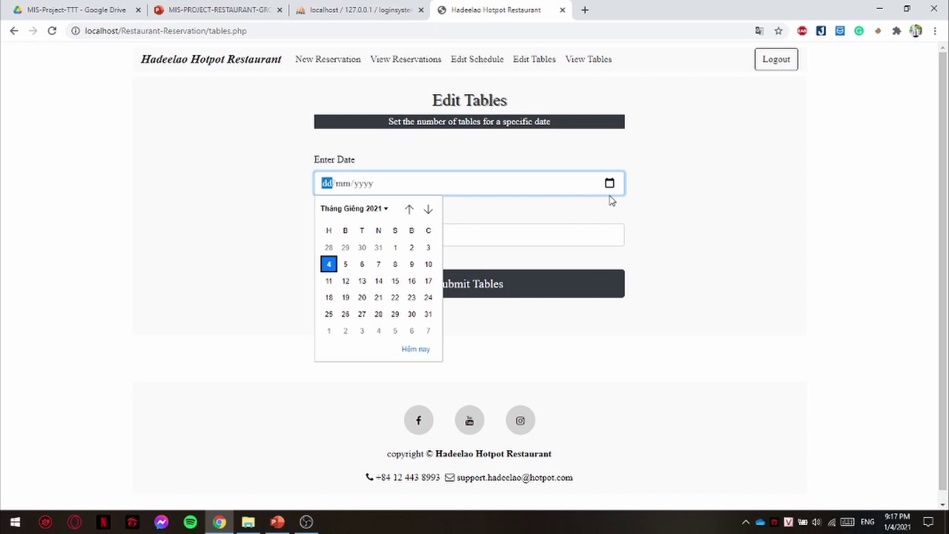
click(395, 264)
click(389, 238)
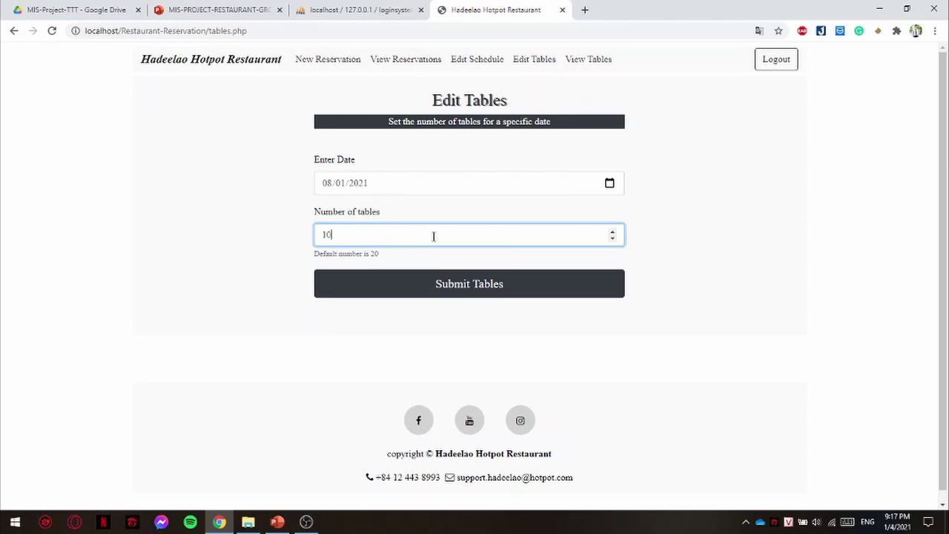
click(539, 284)
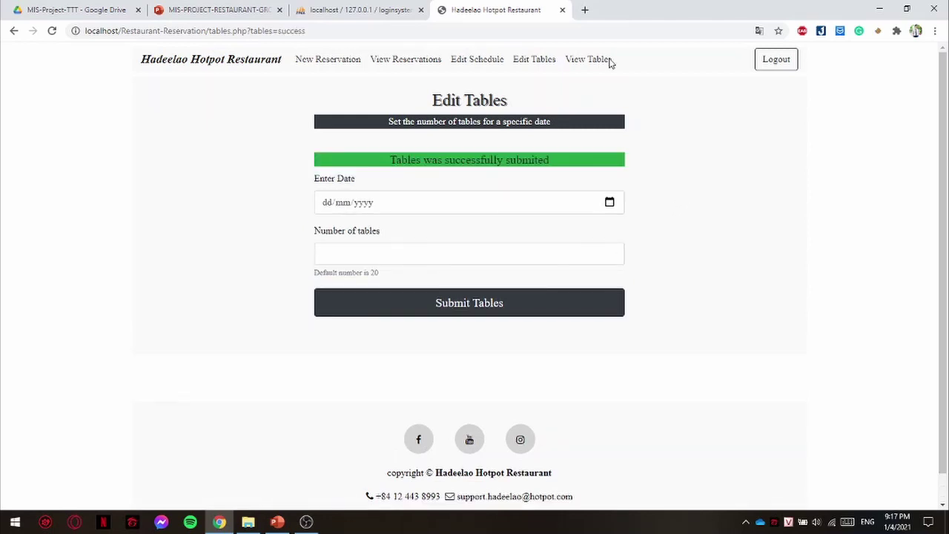
- Open View Tables to see reserved and total tables for each date
click(589, 60)
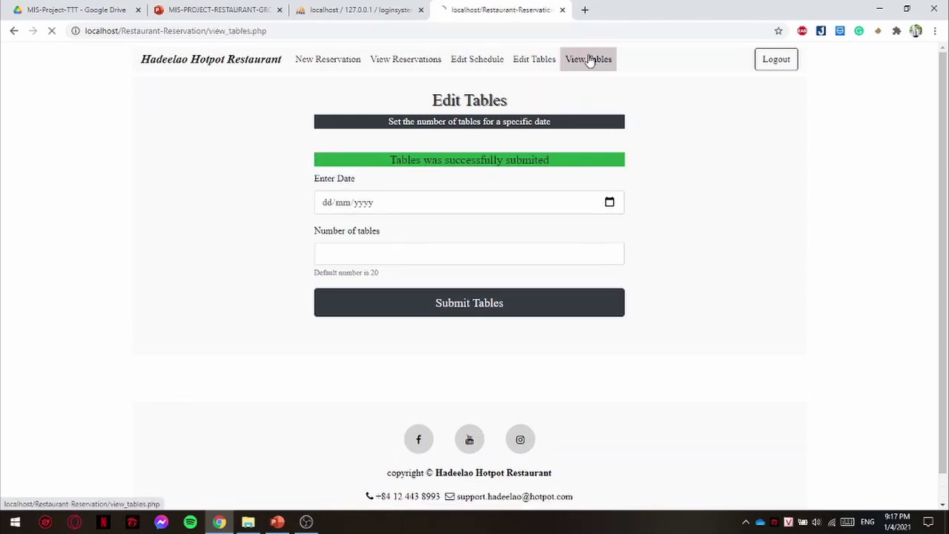